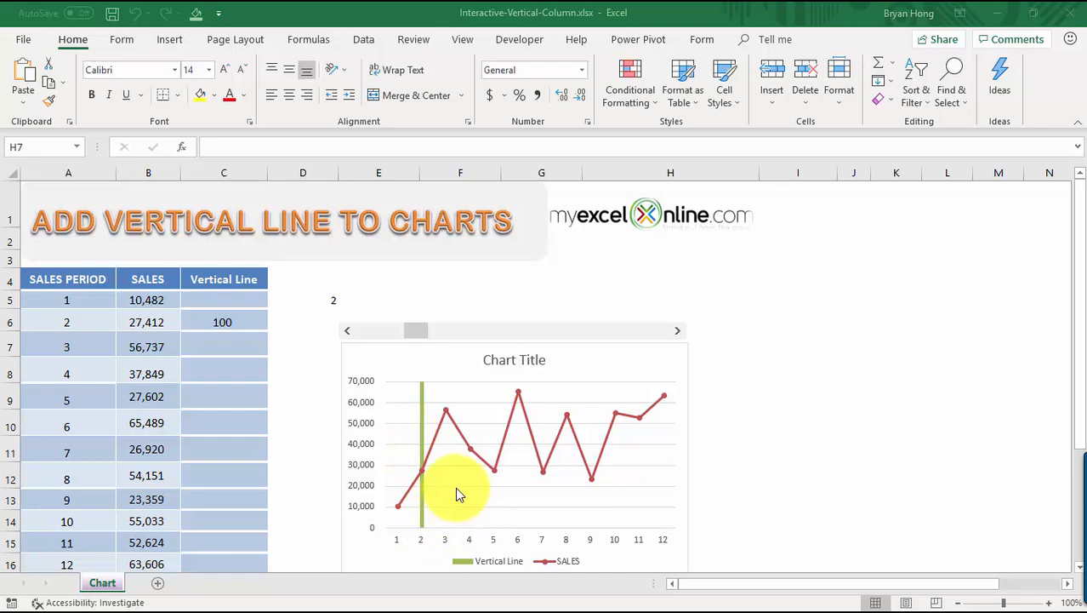
# Move the chart's vertical line forward through the sales periods with the scroll bar, and return it to period 2
pyautogui.click(425, 334)
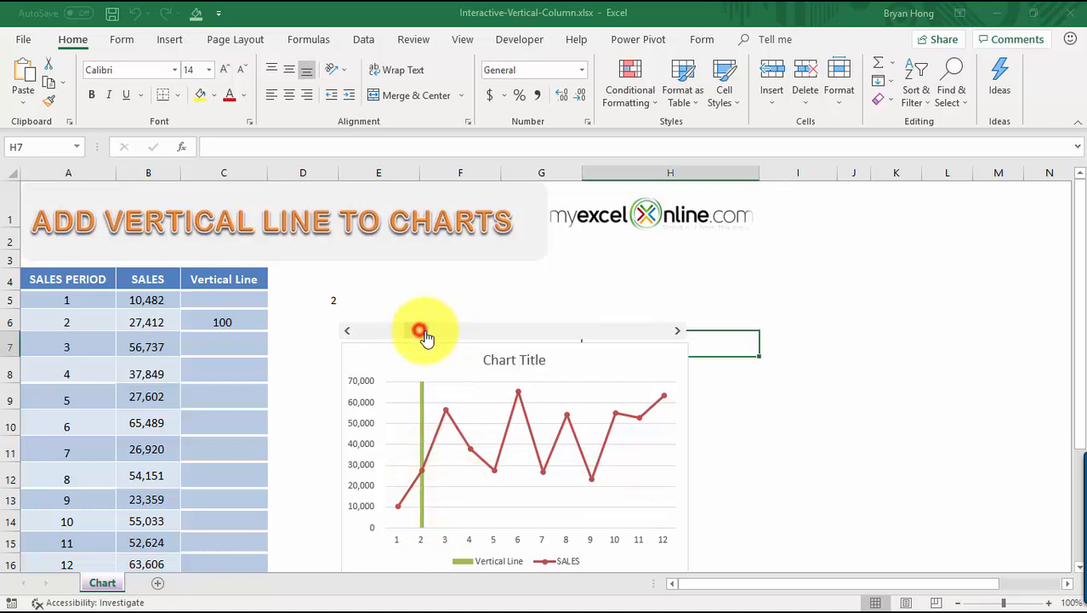
pyautogui.click(681, 335)
pyautogui.click(681, 335)
pyautogui.click(681, 335)
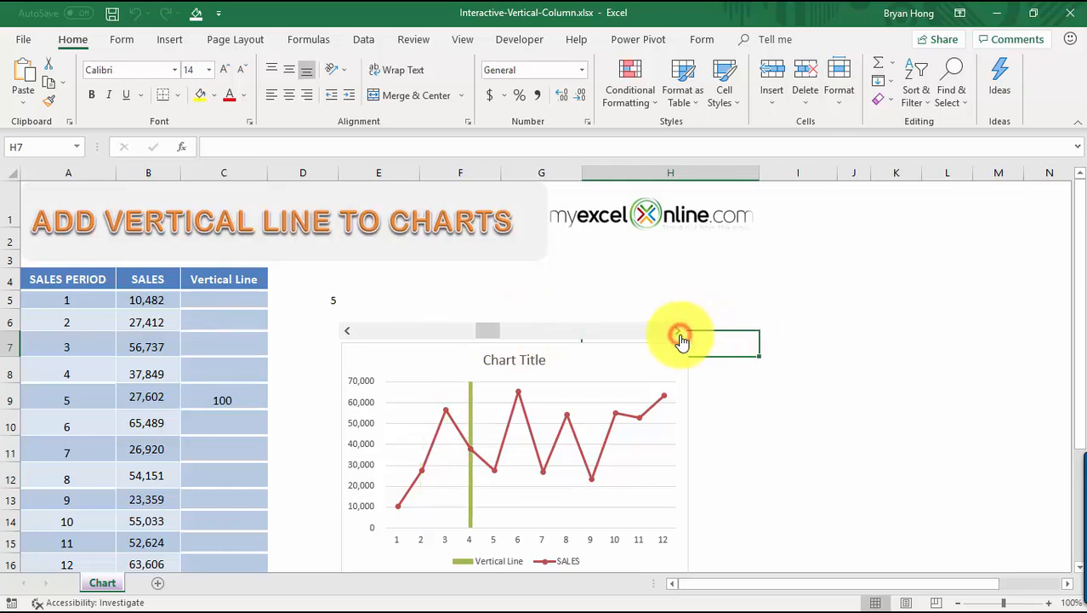
pyautogui.click(680, 334)
pyautogui.click(681, 334)
pyautogui.click(681, 335)
pyautogui.click(681, 334)
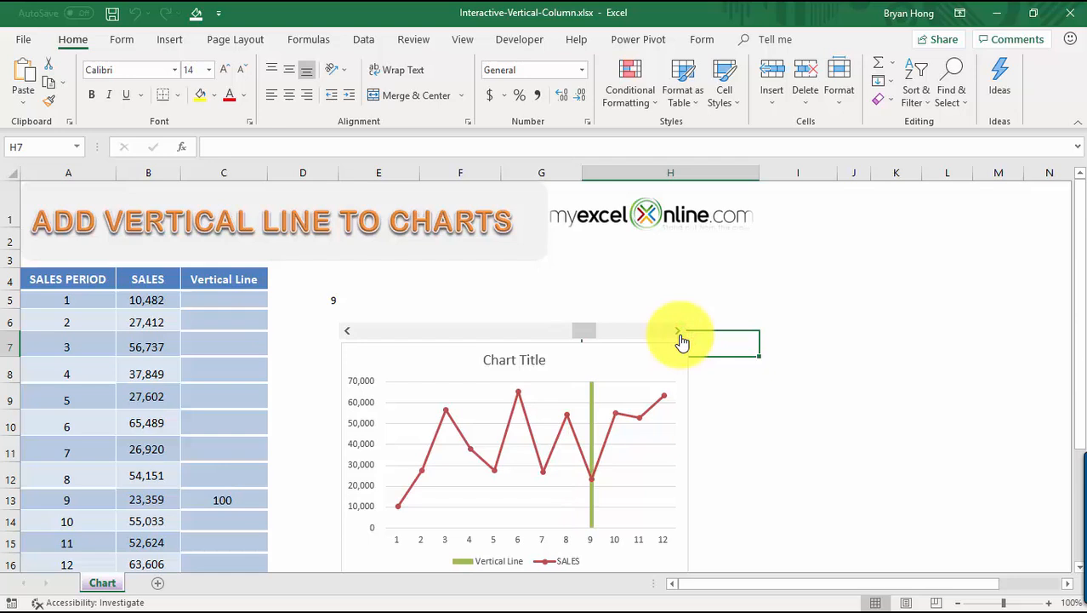
pyautogui.click(681, 334)
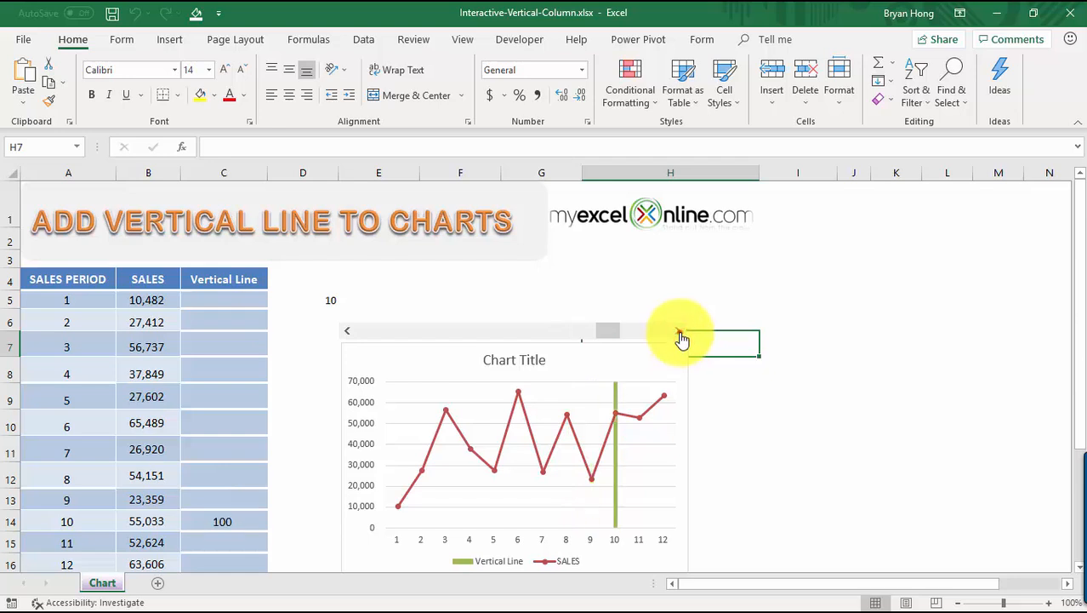
pyautogui.click(681, 335)
pyautogui.moveTo(639, 335); pyautogui.dragTo(532, 343)
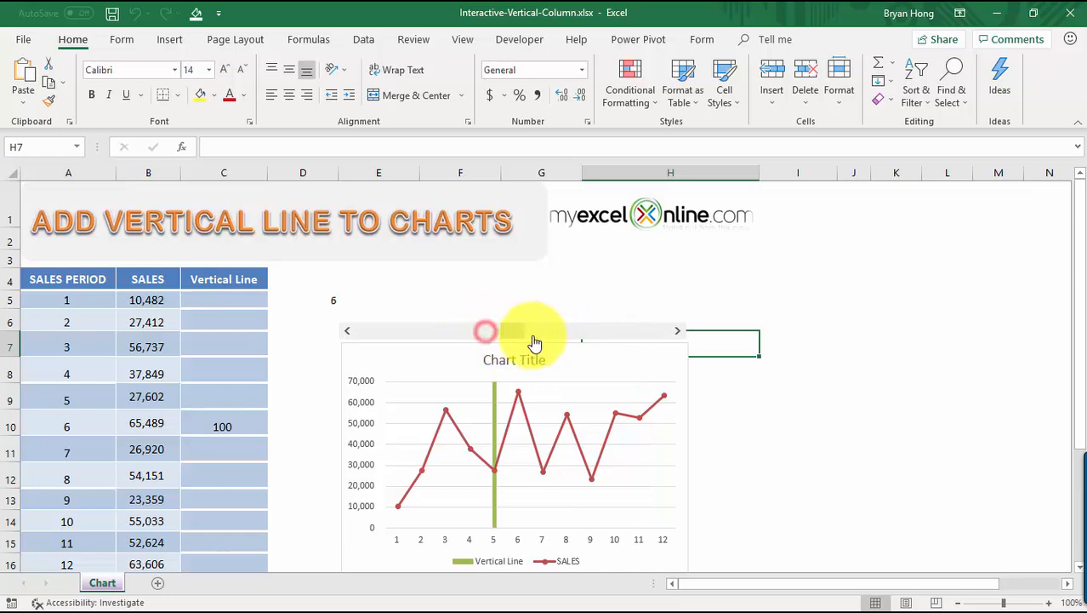
pyautogui.click(446, 338)
pyautogui.click(422, 341)
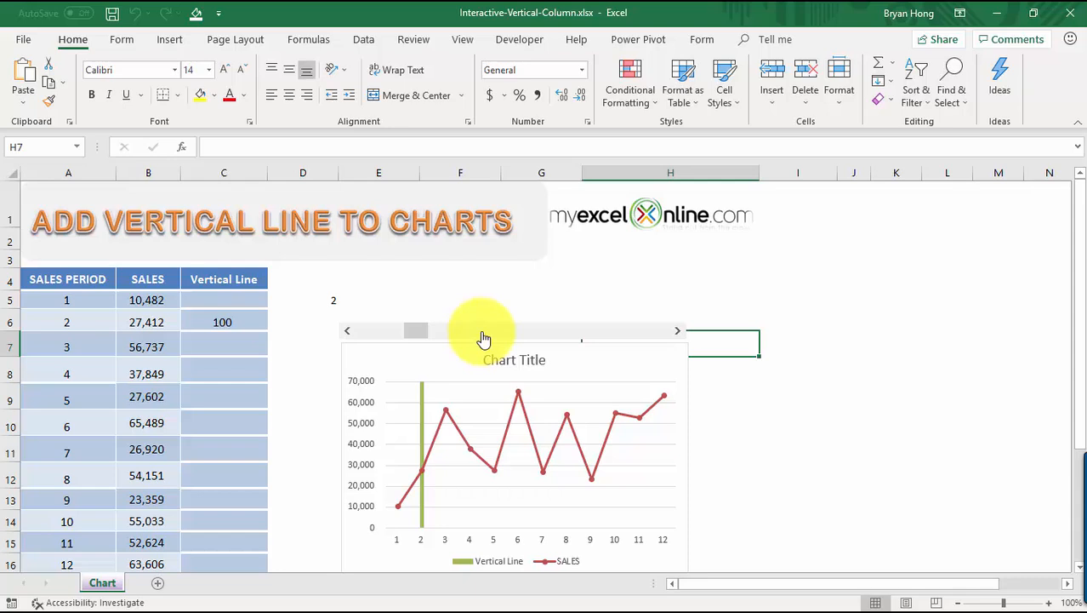
# Delete the existing chart, its scroll bar and the linked value in cell D5
pyautogui.click(393, 359)
pyautogui.rightClick(388, 359)
pyautogui.click(784, 347)
pyautogui.press('Delete')
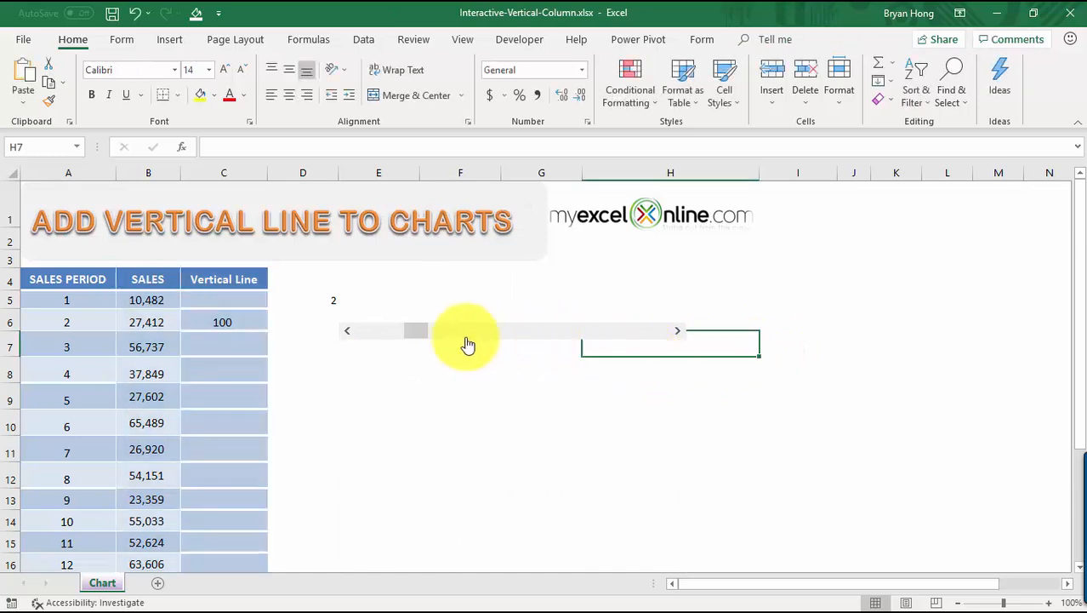
pyautogui.click(458, 331)
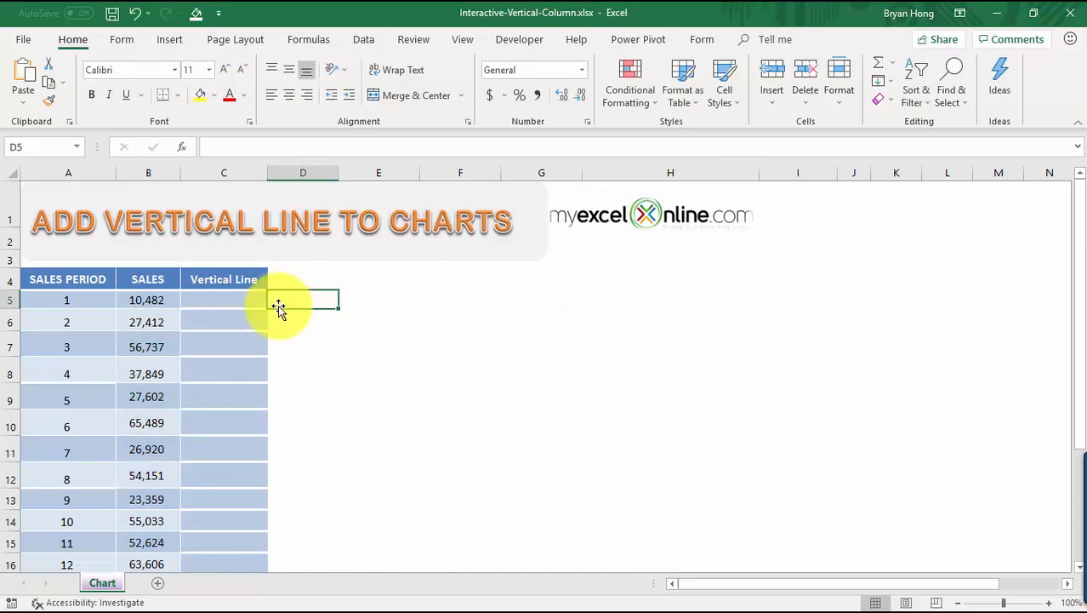
# Clear the formulas from the Vertical Line column, cells C5:C16
pyautogui.click(255, 300)
pyautogui.scroll(-2, 292, 489)
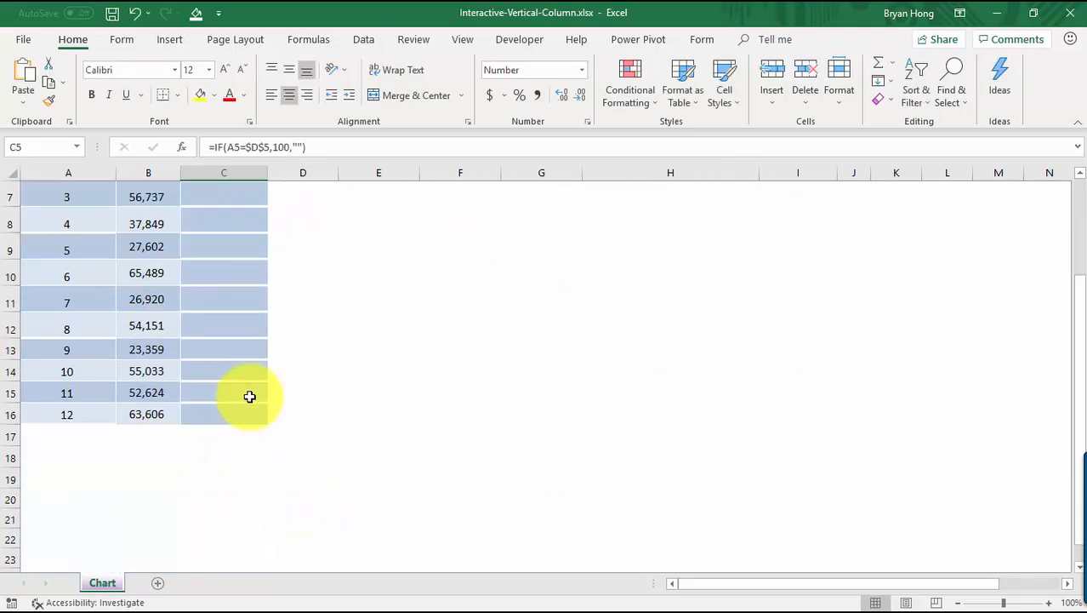
pyautogui.keyDown('shift'); pyautogui.click(241, 413); pyautogui.keyUp('shift')
pyautogui.press('Delete')
pyautogui.scroll(2, 242, 414)
pyautogui.click(255, 303)
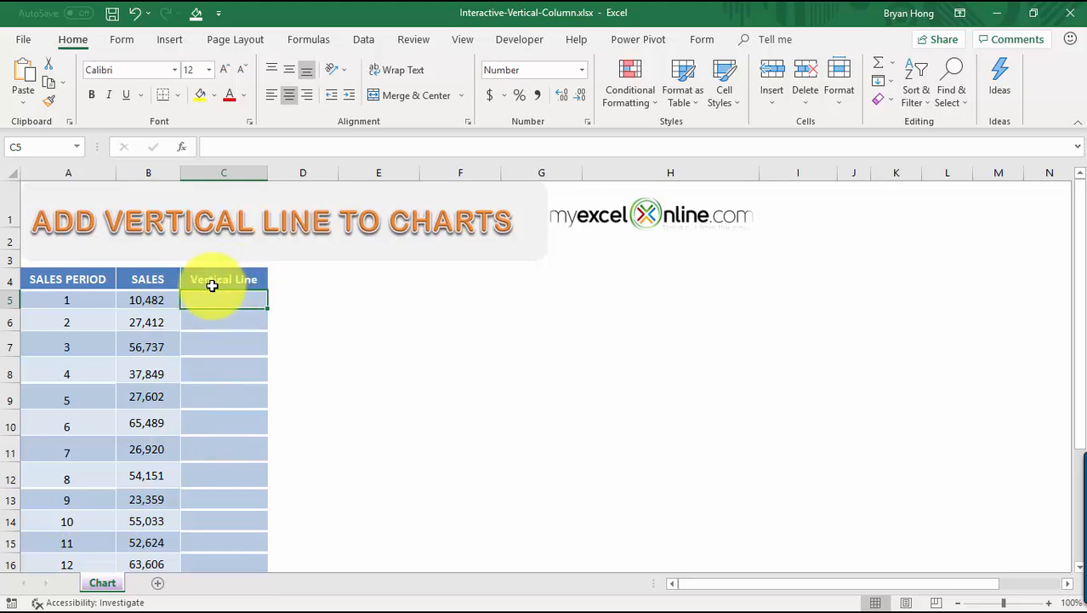
# Insert a Line with Markers chart from the table range A4:C16 and place it beside the table
pyautogui.moveTo(82, 279); pyautogui.dragTo(155, 340)
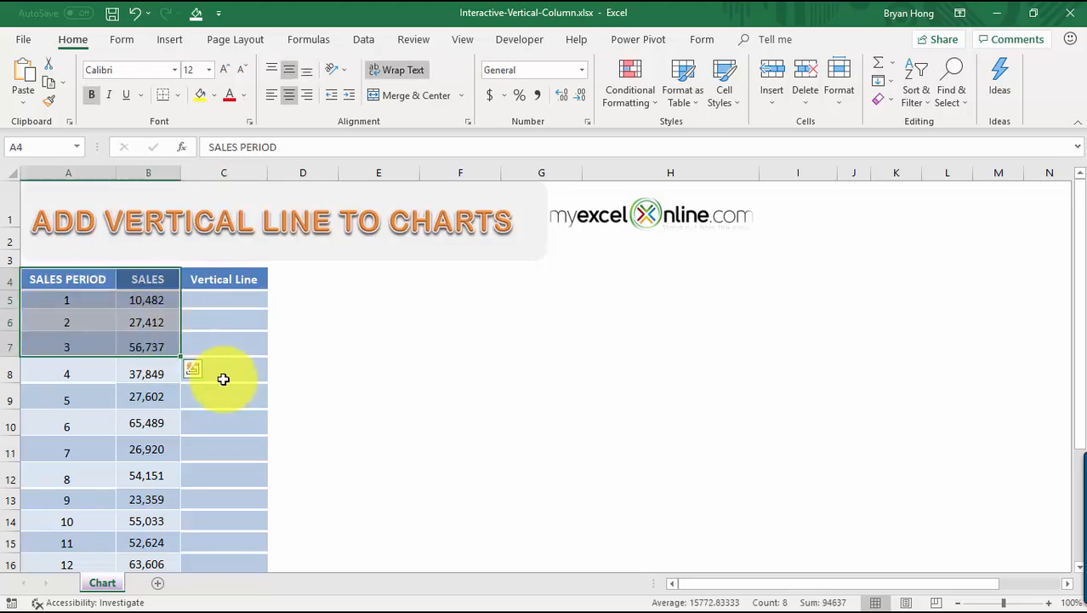
pyautogui.scroll(-3, 217, 379)
pyautogui.moveTo(217, 381); pyautogui.dragTo(233, 333)
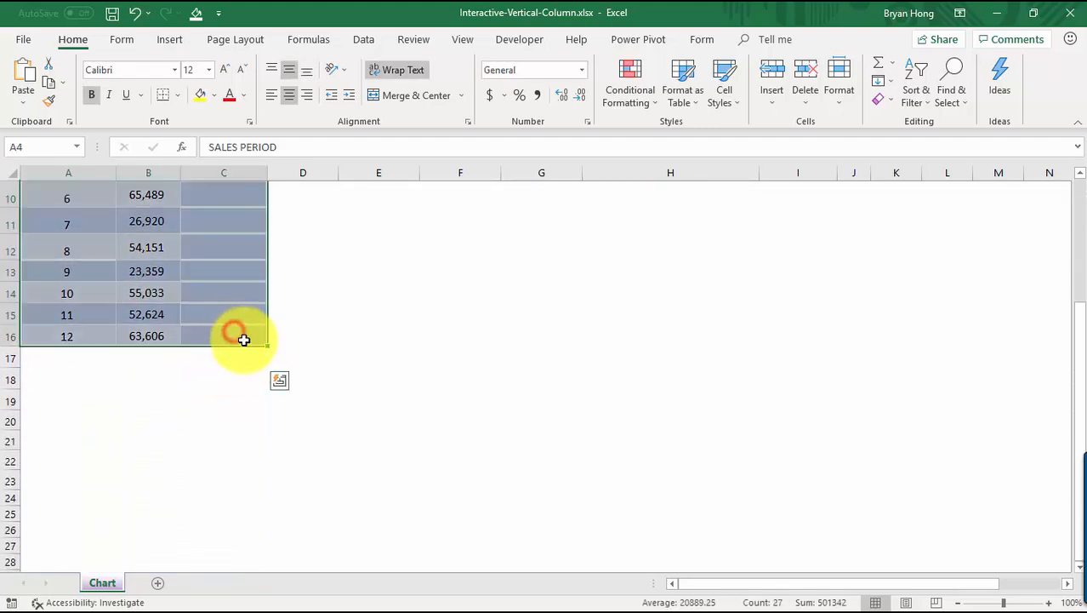
pyautogui.scroll(3, 246, 341)
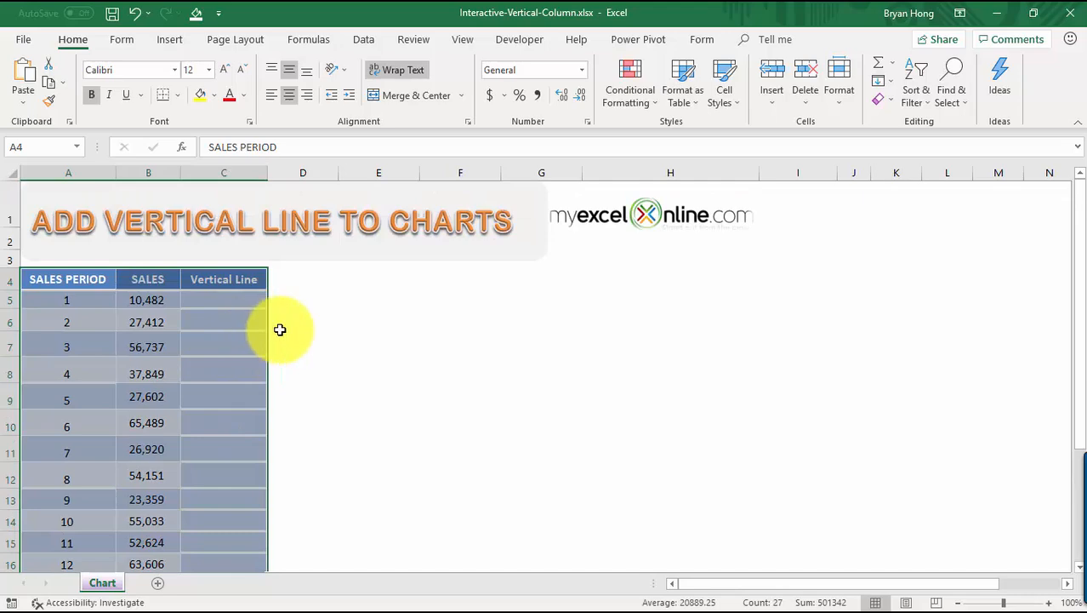
pyautogui.click(169, 39)
pyautogui.click(395, 97)
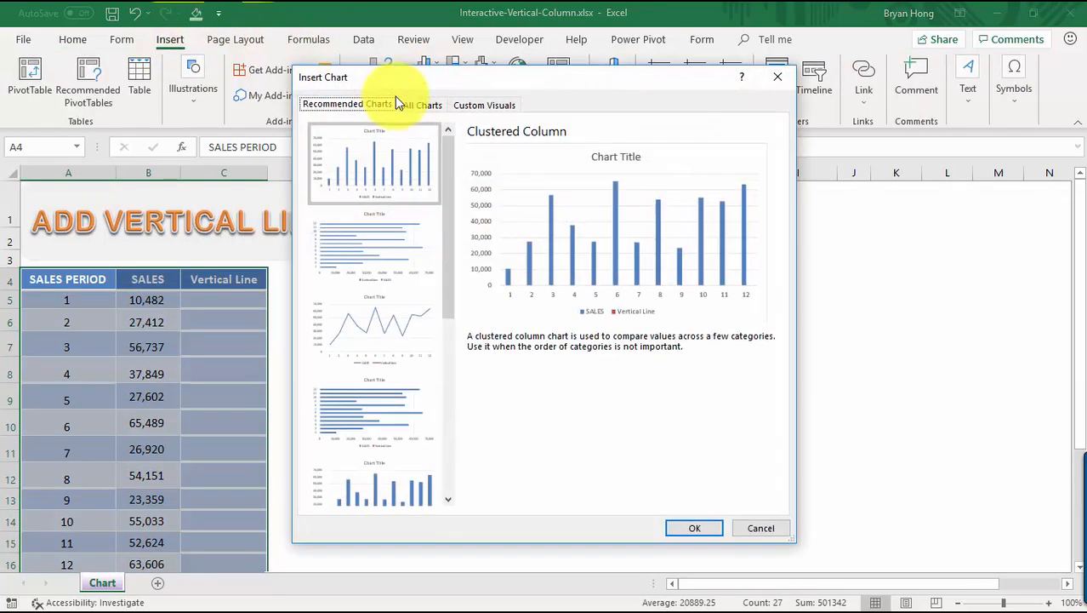
pyautogui.moveTo(417, 81); pyautogui.dragTo(420, 109)
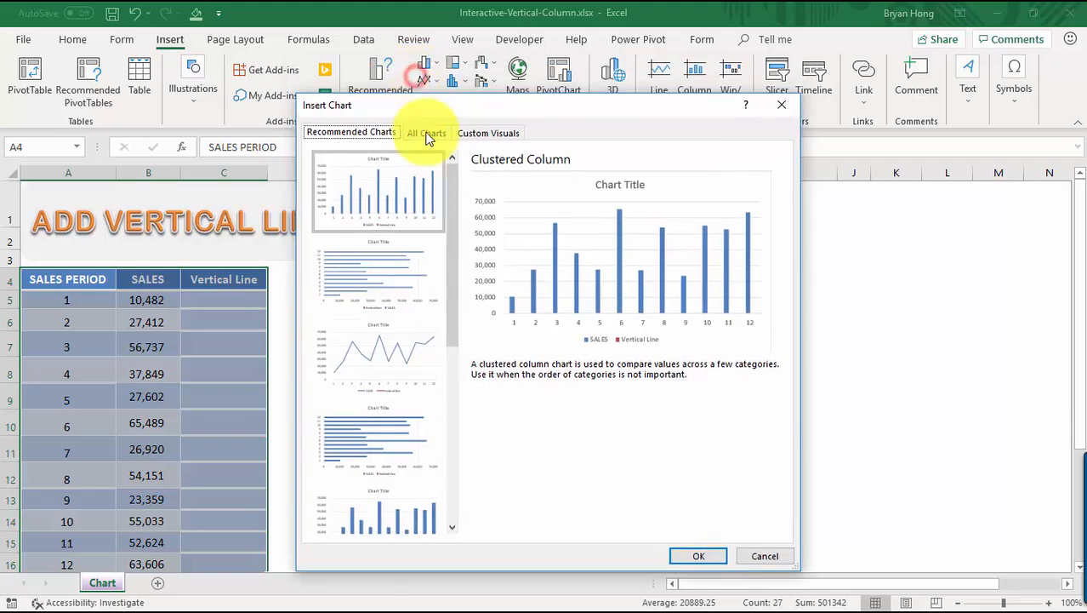
pyautogui.click(426, 132)
pyautogui.click(363, 224)
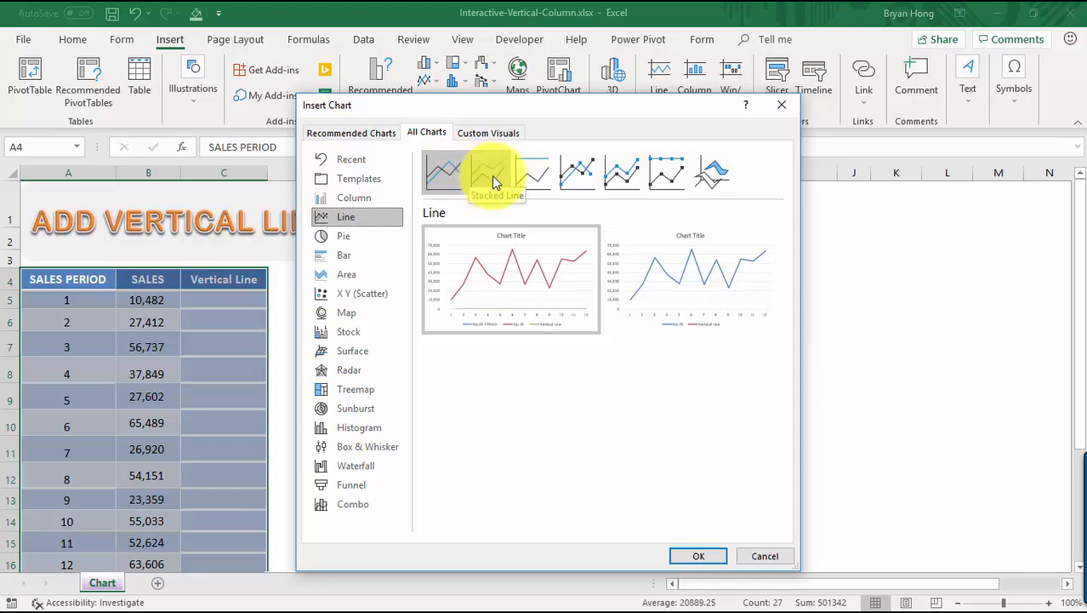
pyautogui.click(584, 169)
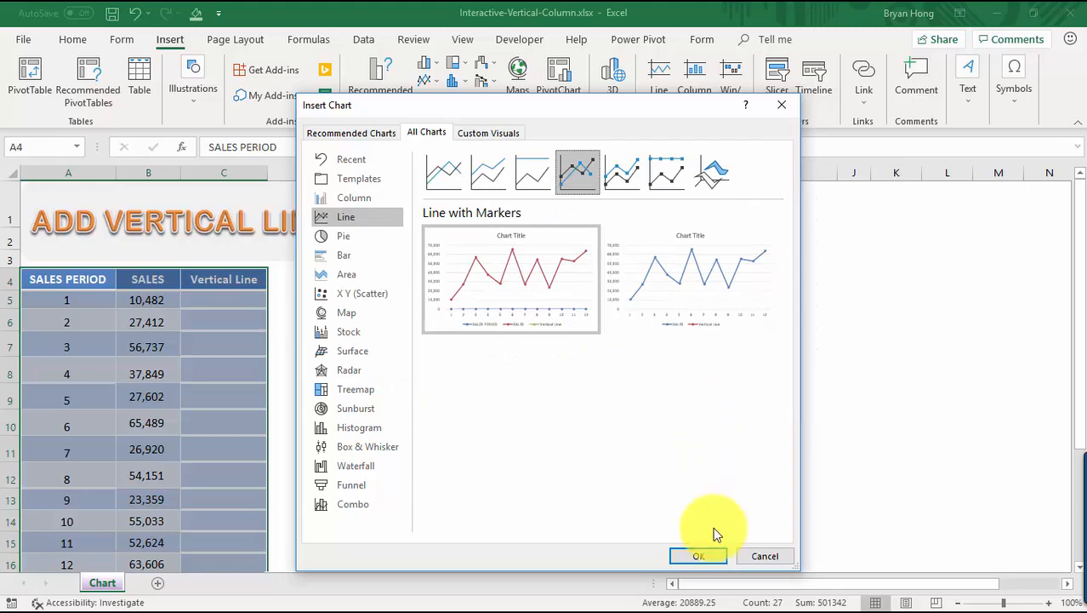
pyautogui.moveTo(537, 303)
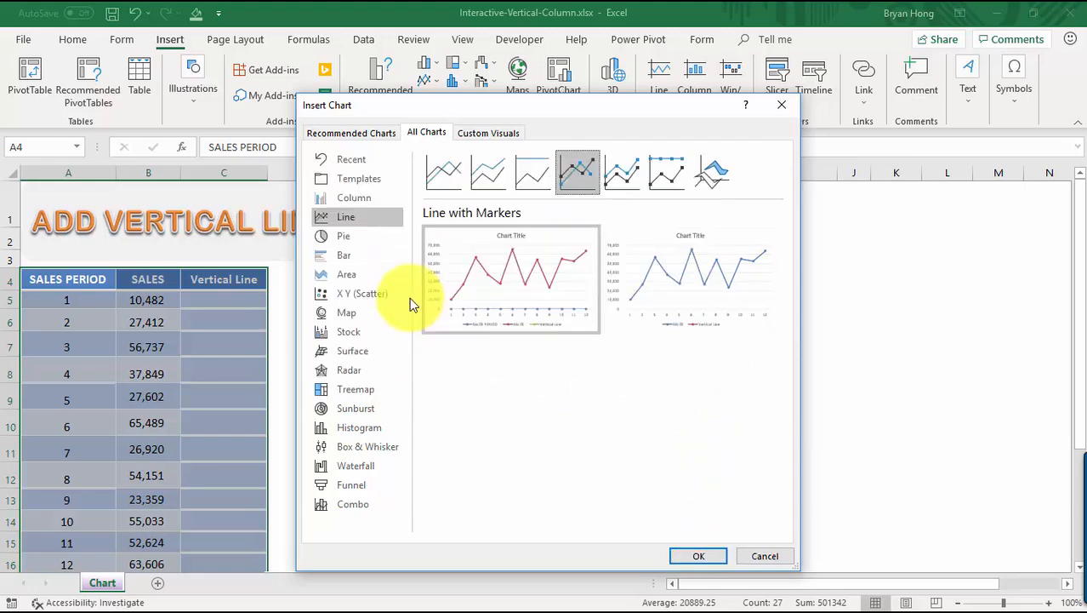
pyautogui.moveTo(438, 290)
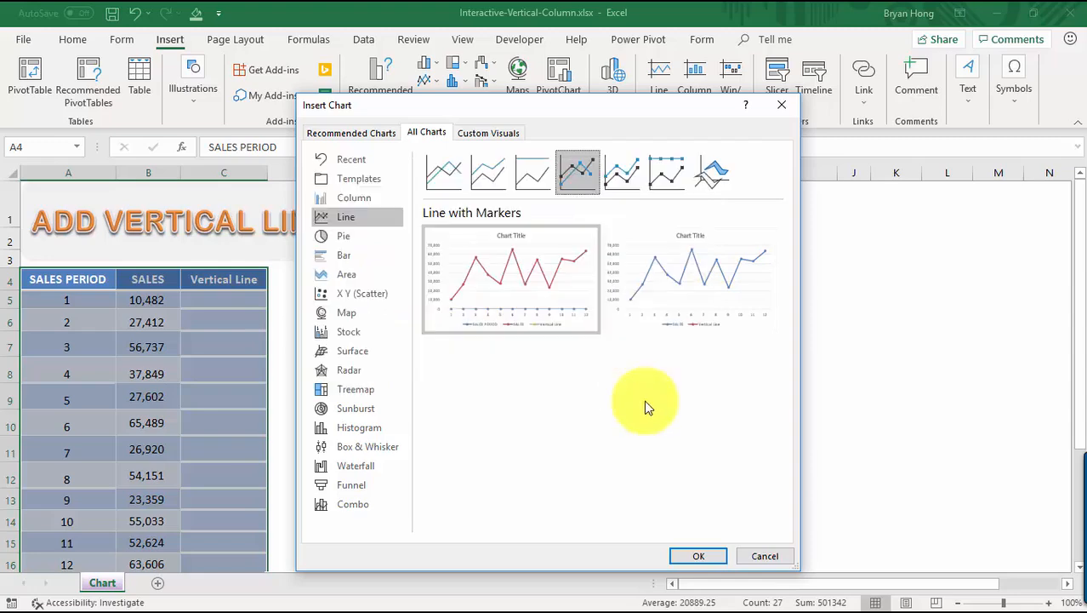
pyautogui.click(698, 556)
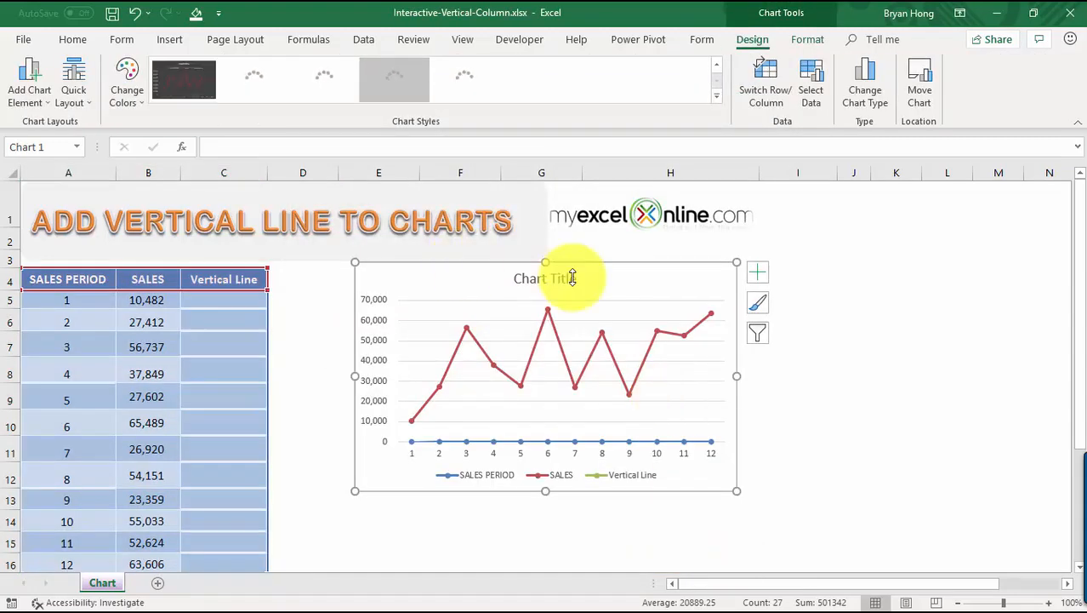
pyautogui.moveTo(603, 279); pyautogui.dragTo(586, 288)
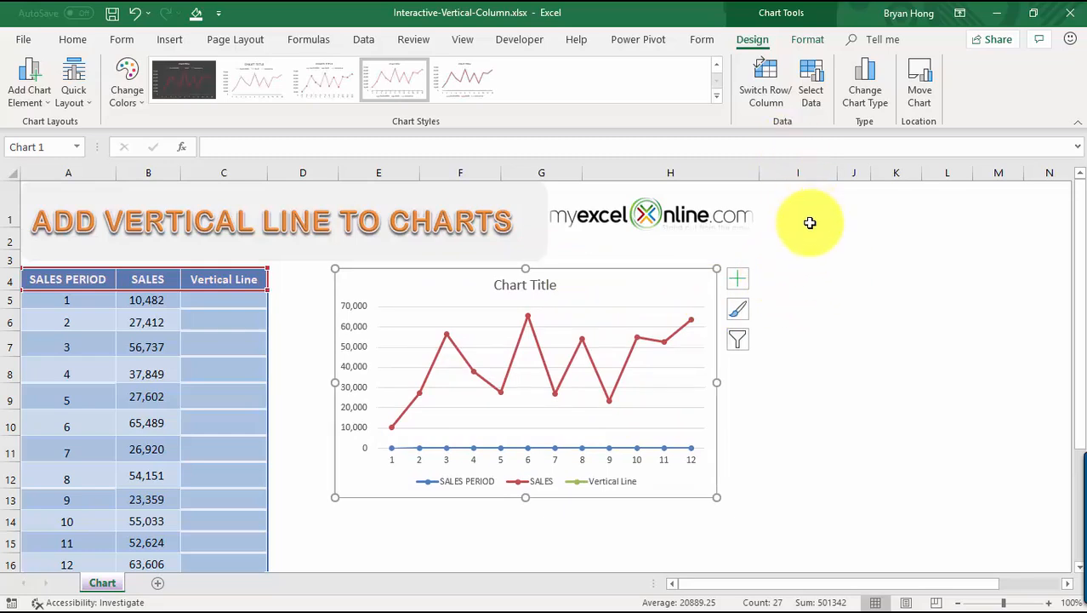
# Change the chart's type to a Combo chart with a Custom Combination
pyautogui.click(881, 104)
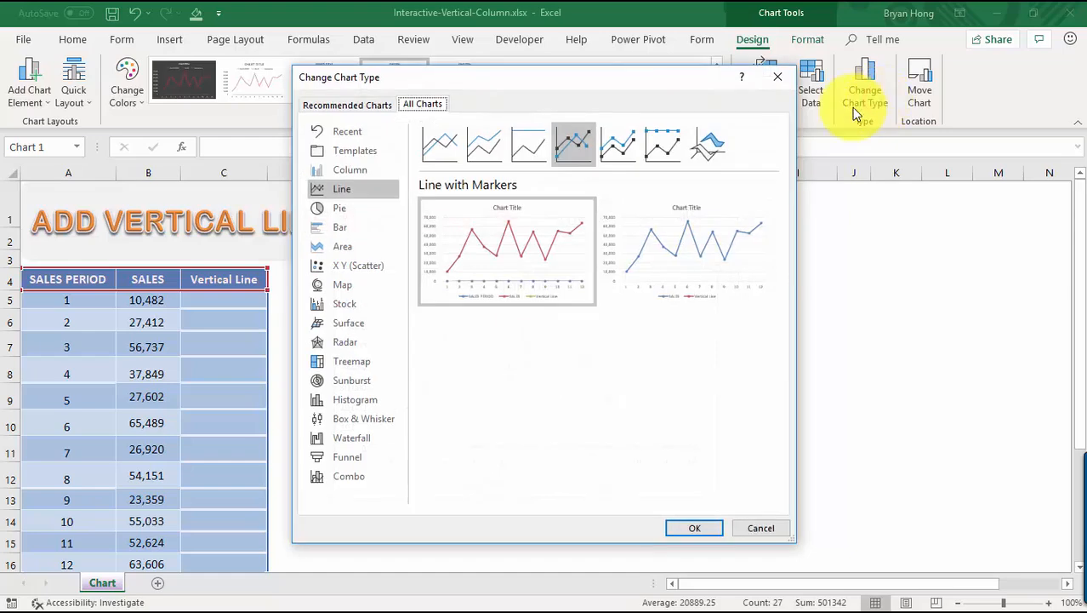
pyautogui.moveTo(638, 67); pyautogui.dragTo(606, 74)
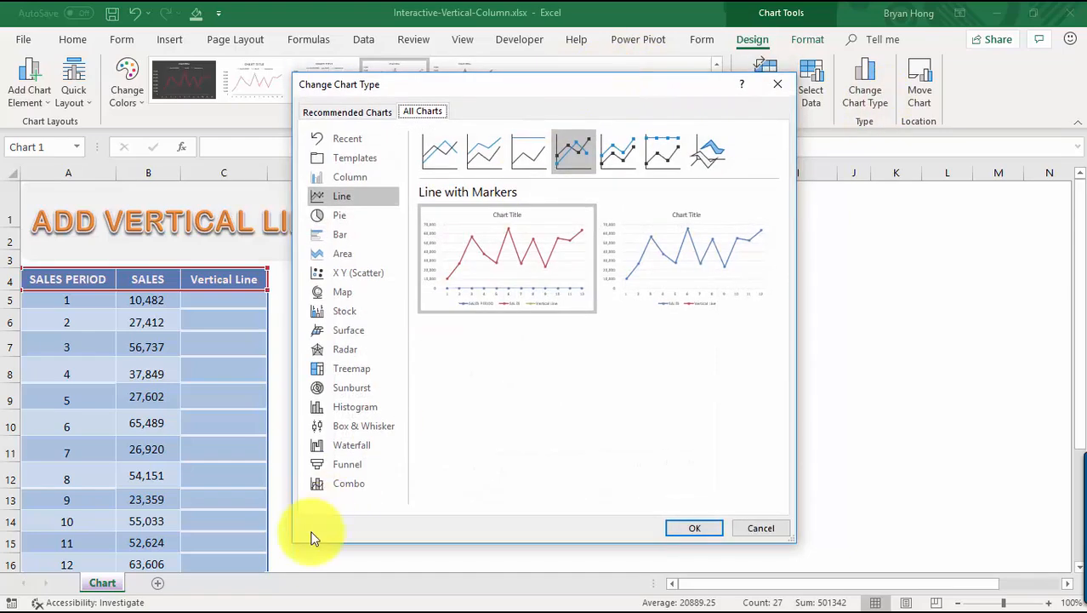
pyautogui.click(351, 484)
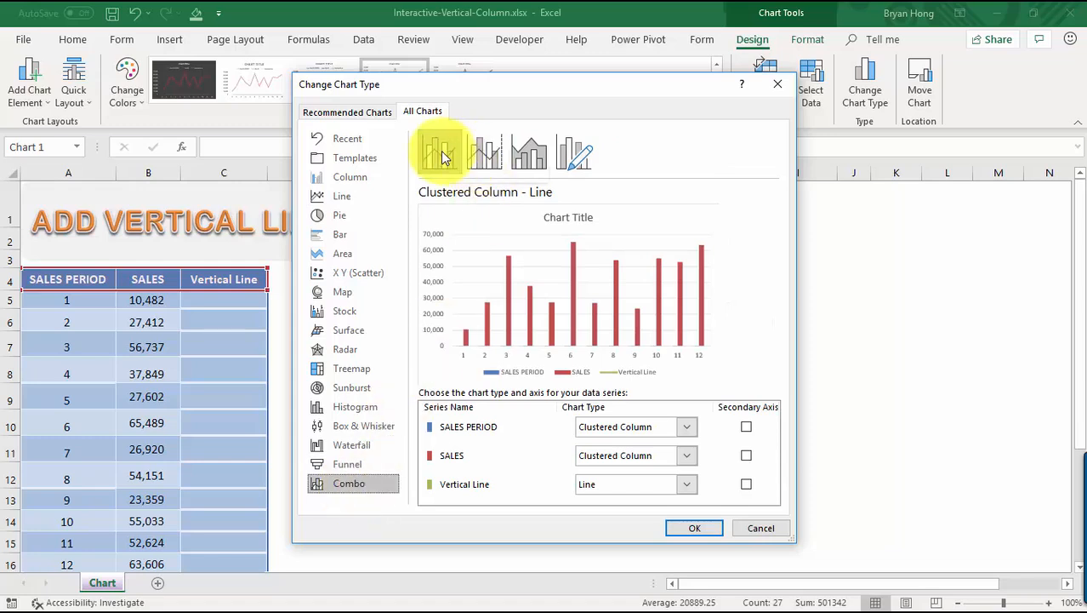
pyautogui.click(574, 154)
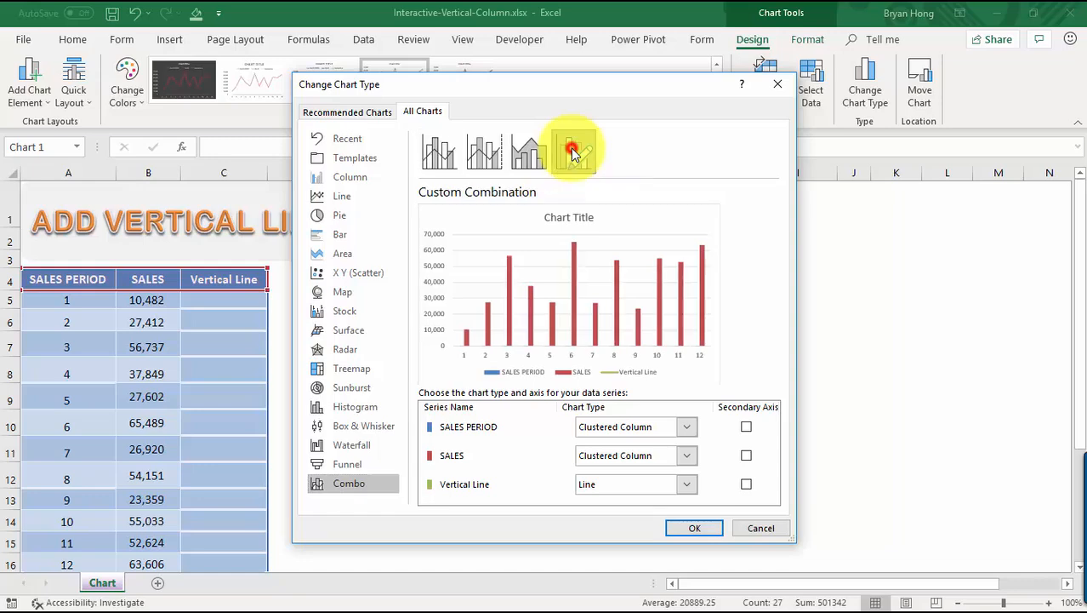
# Set the Vertical Line series to Clustered Column and plot it on the secondary axis
pyautogui.moveTo(634, 99); pyautogui.dragTo(598, 77)
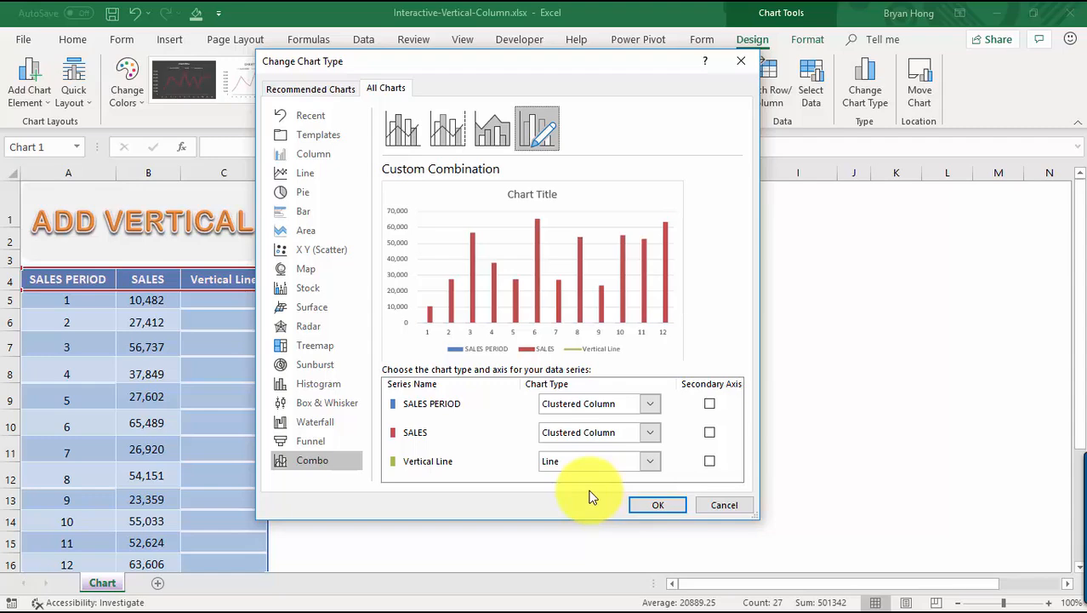
pyautogui.click(653, 464)
pyautogui.click(587, 72)
pyautogui.moveTo(579, 68); pyautogui.dragTo(219, 88)
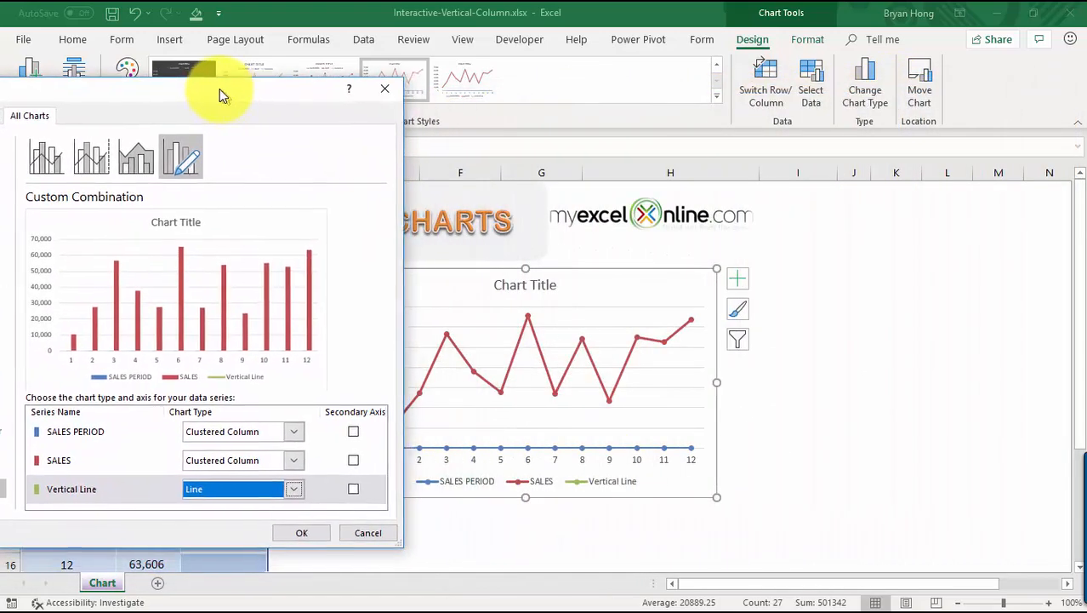
pyautogui.click(291, 487)
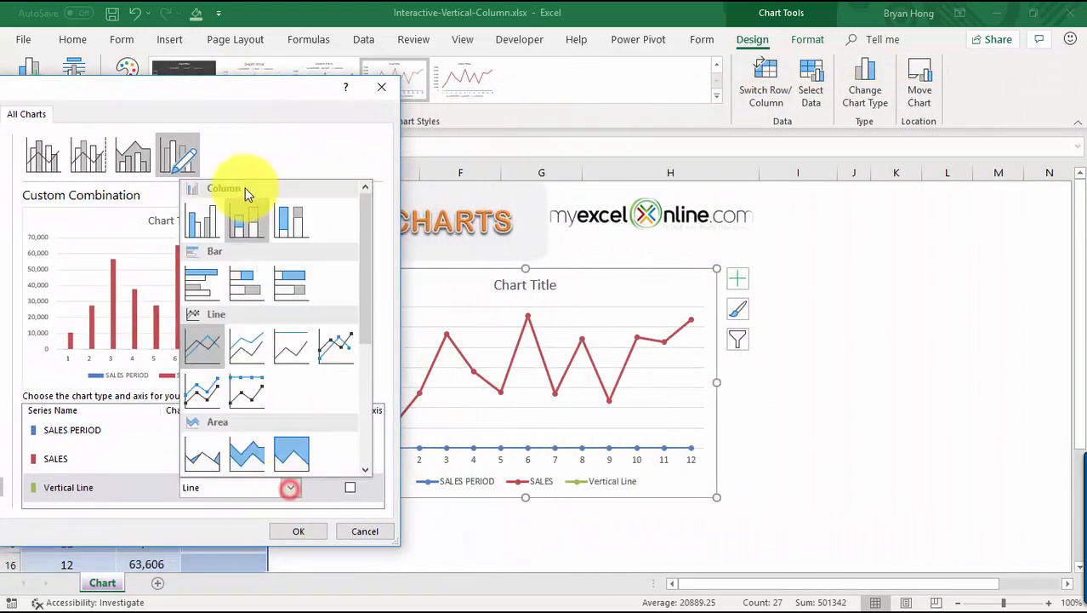
pyautogui.click(199, 231)
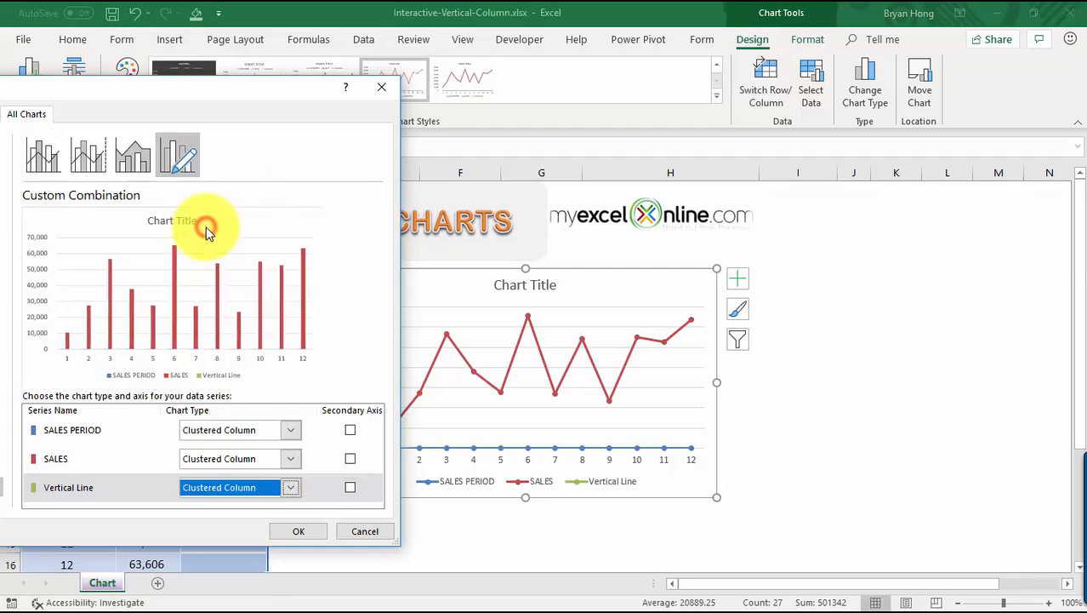
pyautogui.click(351, 488)
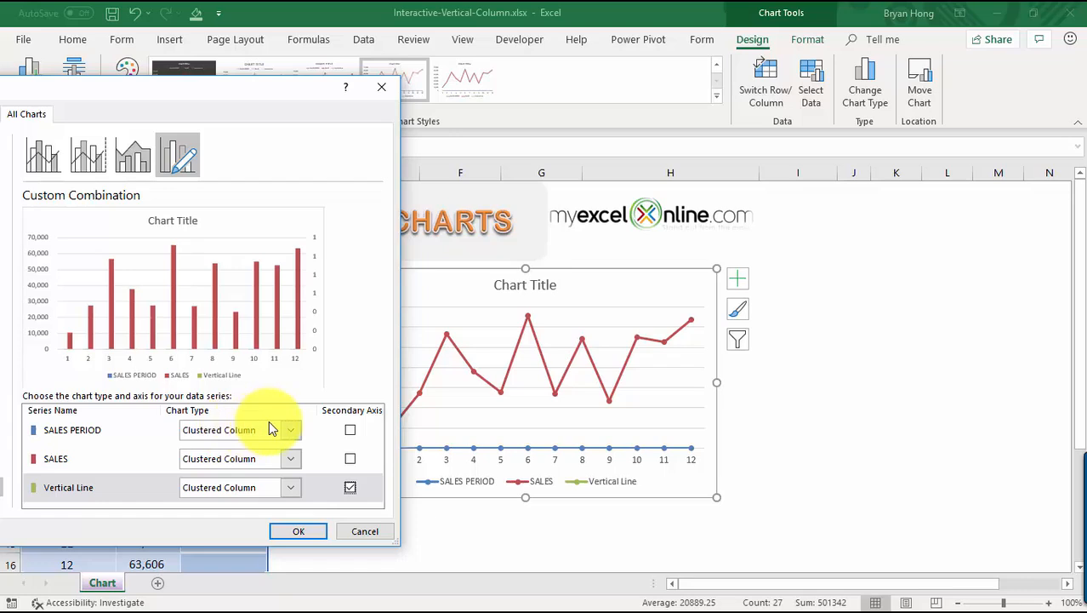
# Set the SALES PERIOD and SALES series to Line with Markers and apply the combo chart type
pyautogui.click(290, 432)
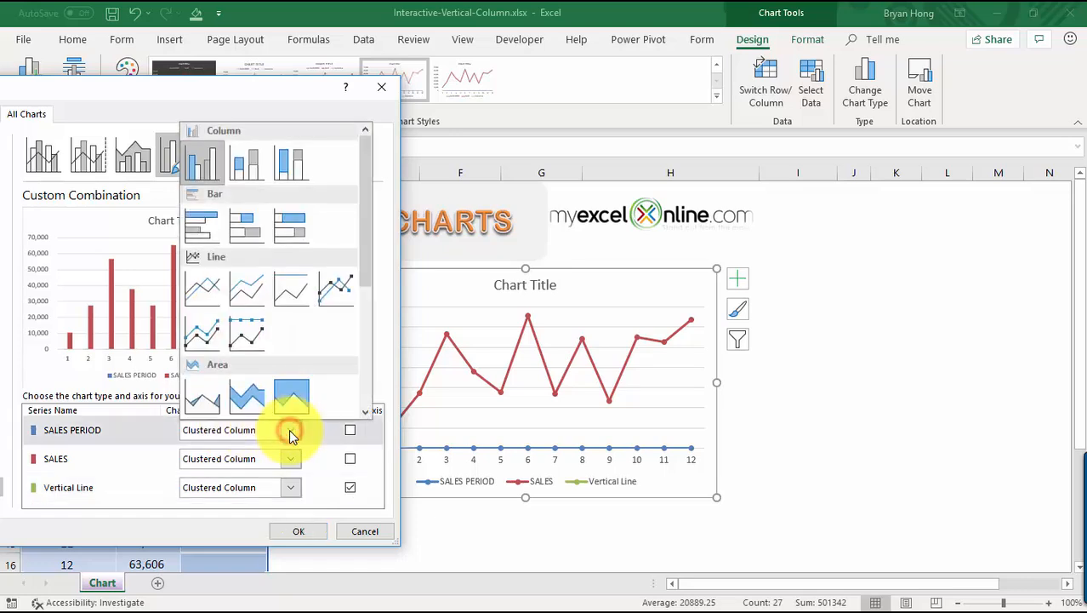
pyautogui.click(339, 289)
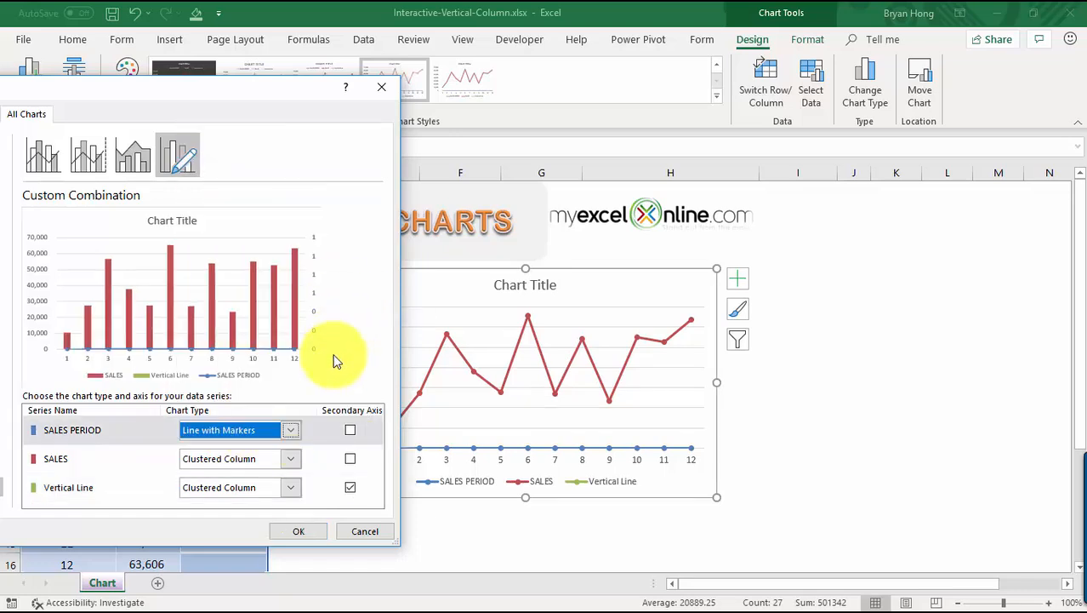
pyautogui.click(293, 459)
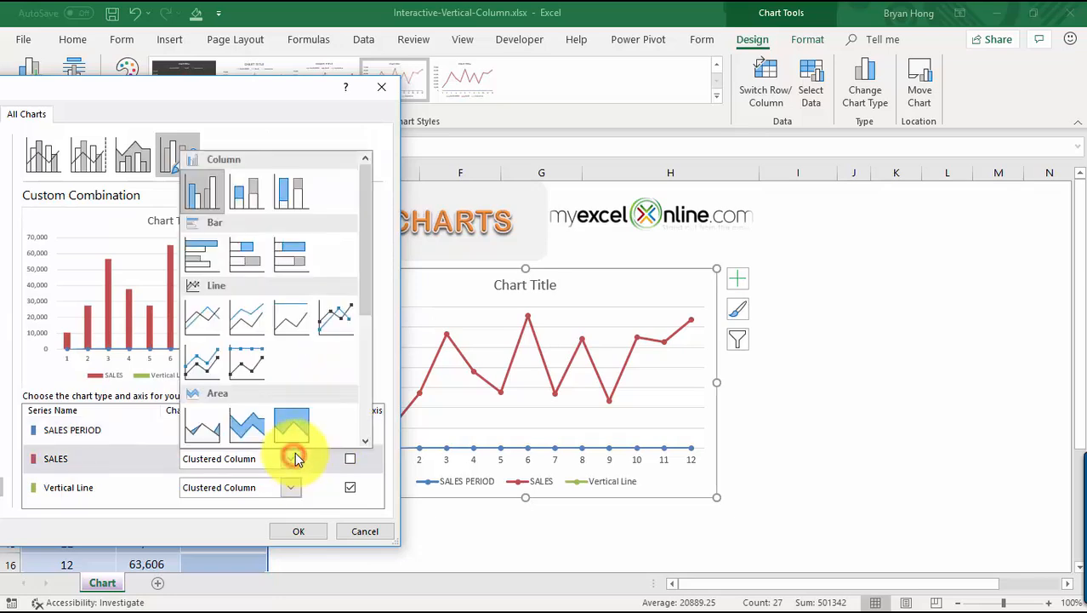
pyautogui.click(340, 317)
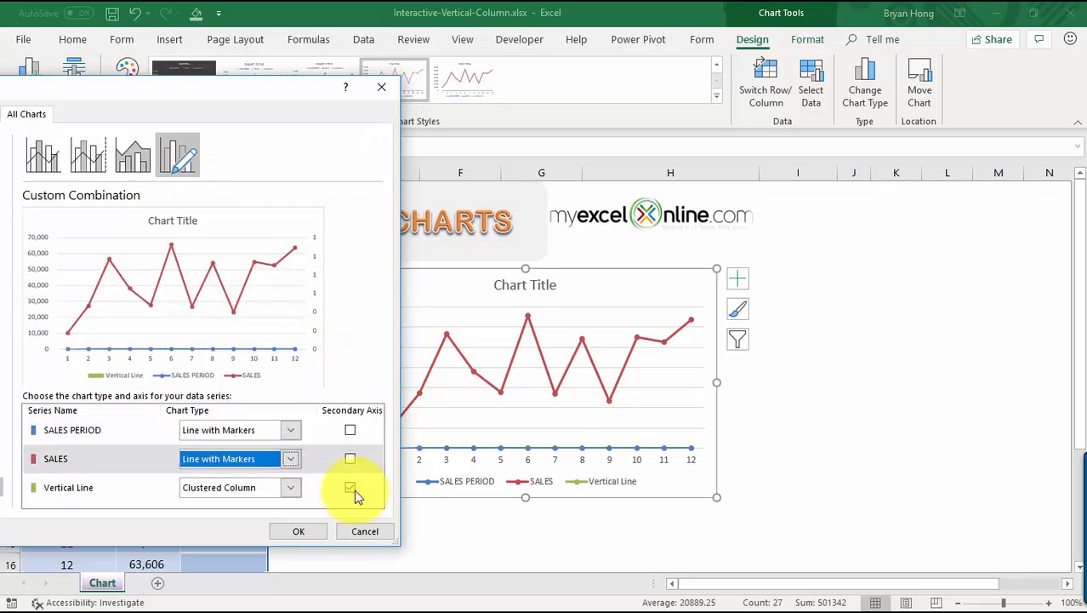
pyautogui.click(299, 531)
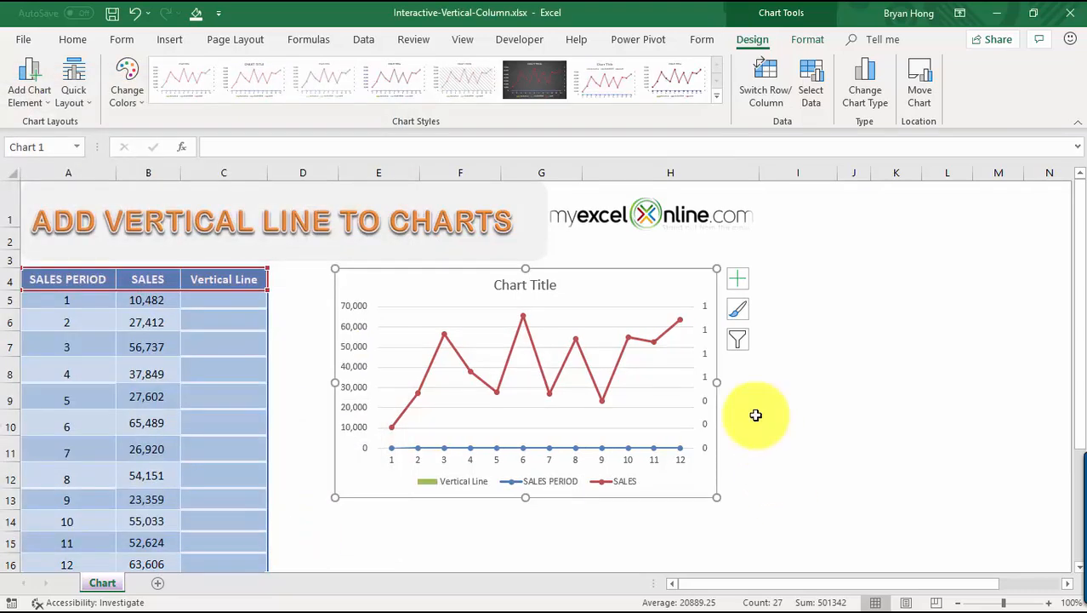
# Set the chart's secondary vertical axis maximum to 100, keeping the minimum at 0
pyautogui.click(705, 313)
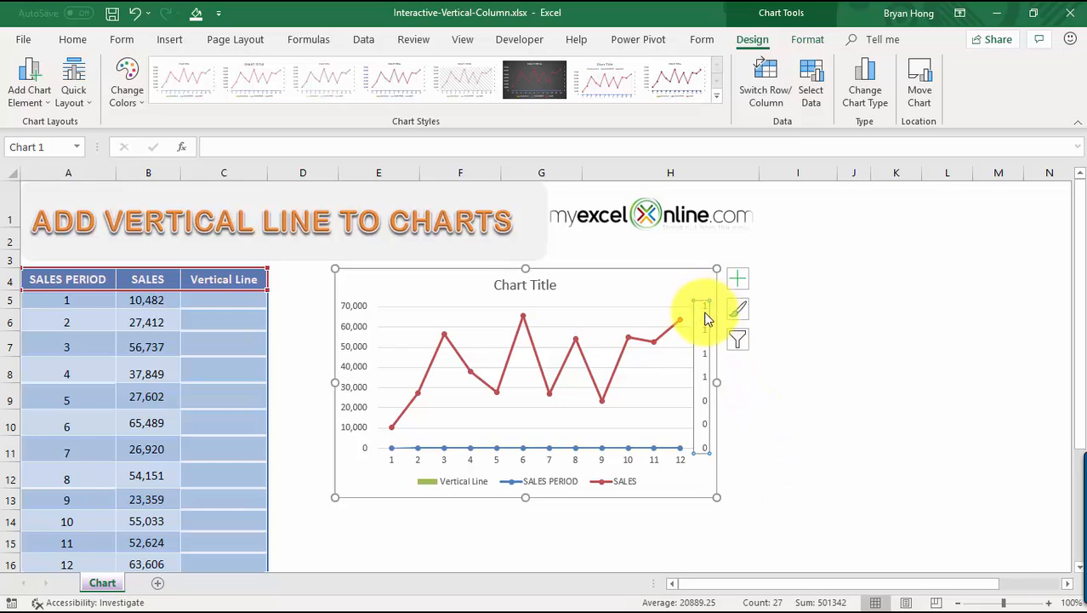
pyautogui.doubleClick(705, 314)
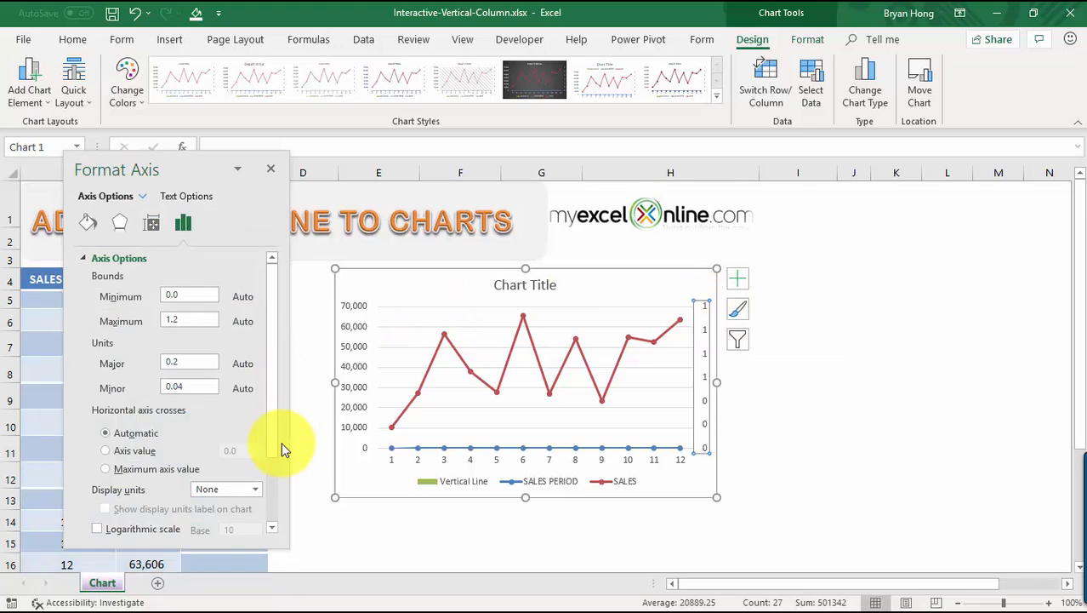
pyautogui.click(172, 317)
pyautogui.moveTo(185, 317); pyautogui.dragTo(149, 319)
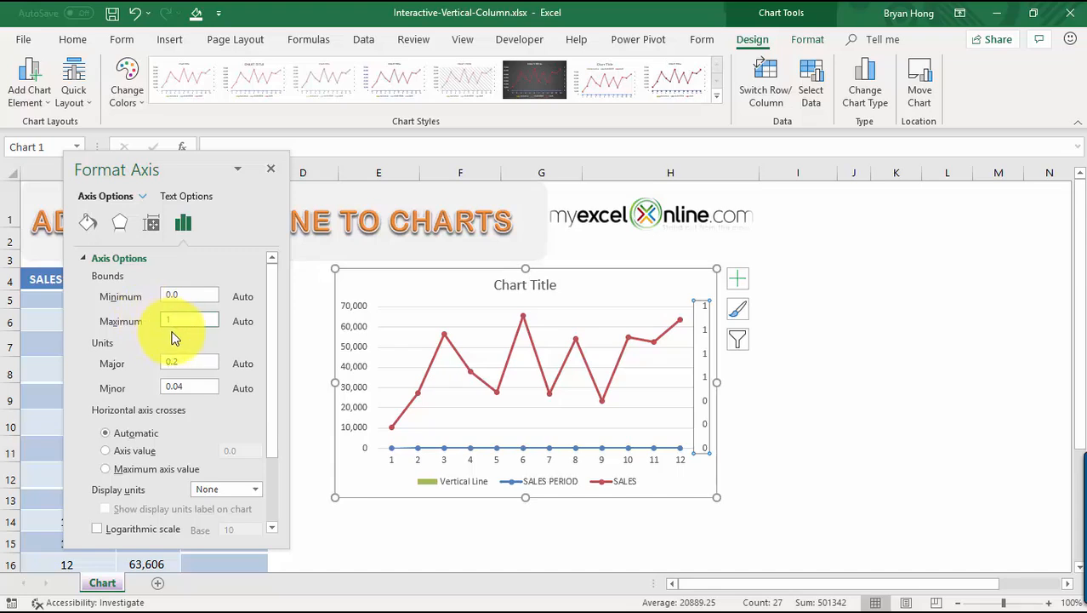
pyautogui.click(204, 293)
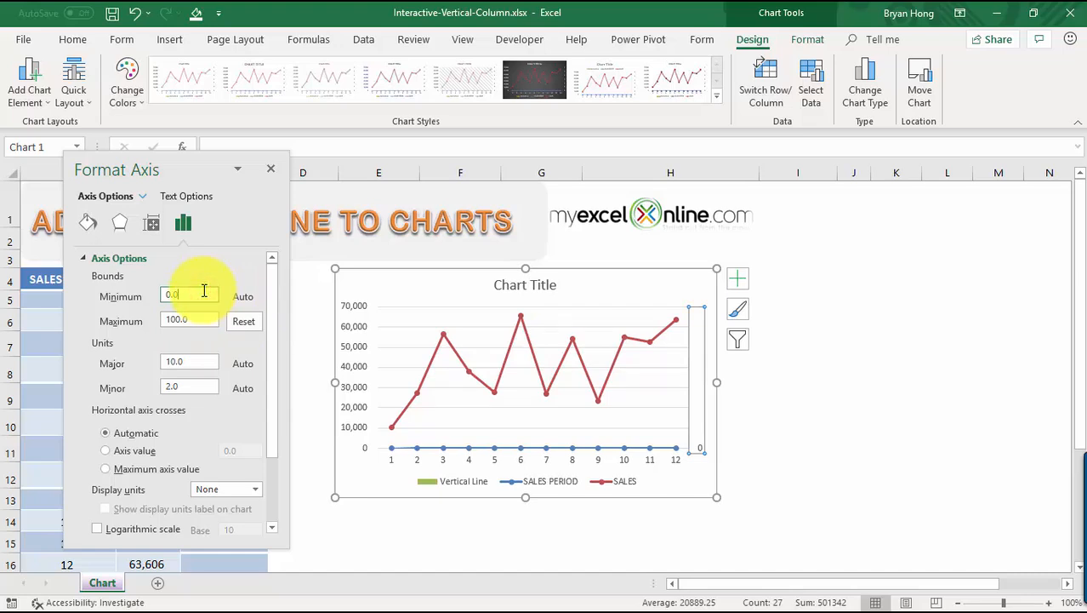
pyautogui.click(208, 322)
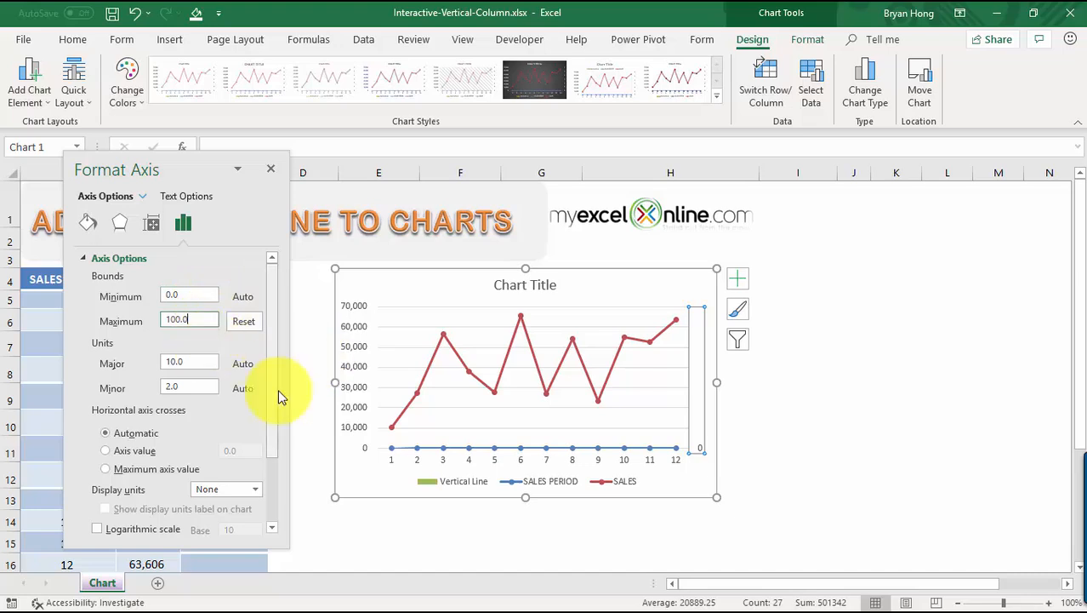
# Hide the secondary axis labels by setting their label position to None
pyautogui.click(274, 462)
pyautogui.click(100, 506)
pyautogui.click(238, 526)
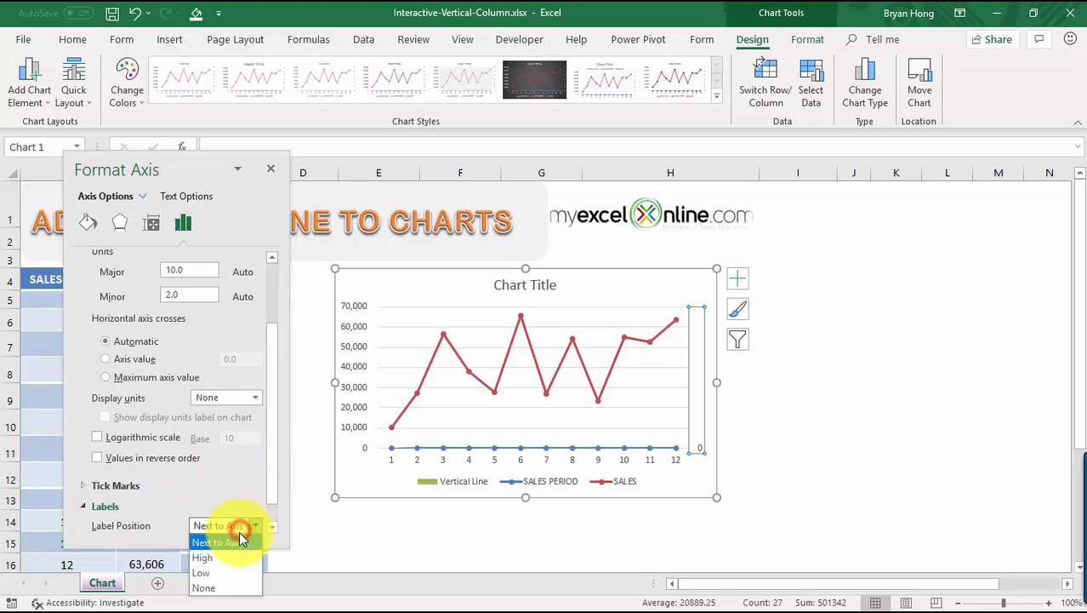
pyautogui.click(228, 586)
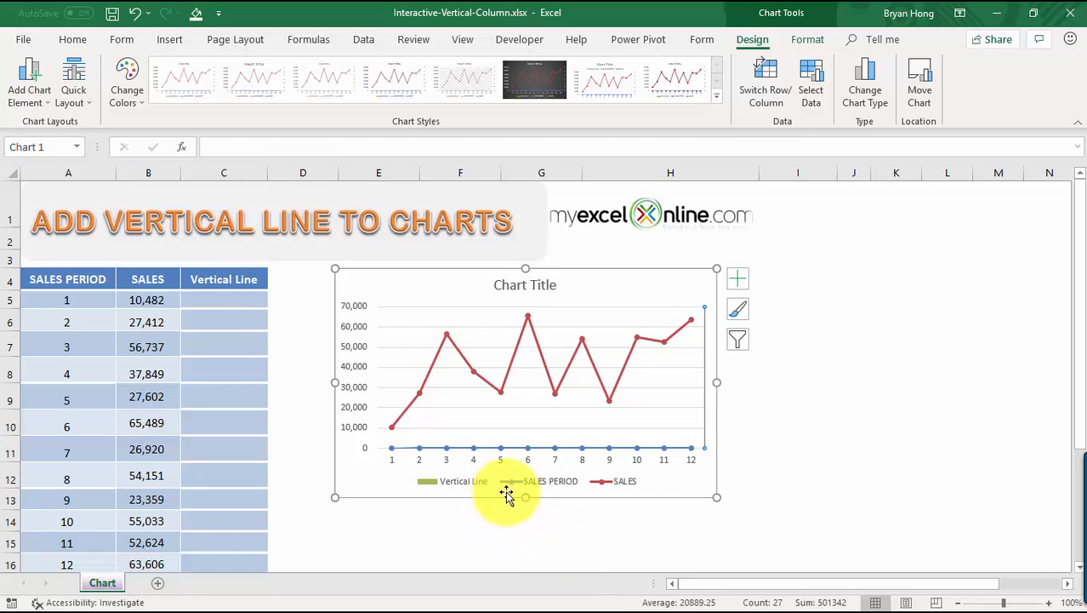
# Delete the flat SALES PERIOD series from the chart
pyautogui.rightClick(571, 449)
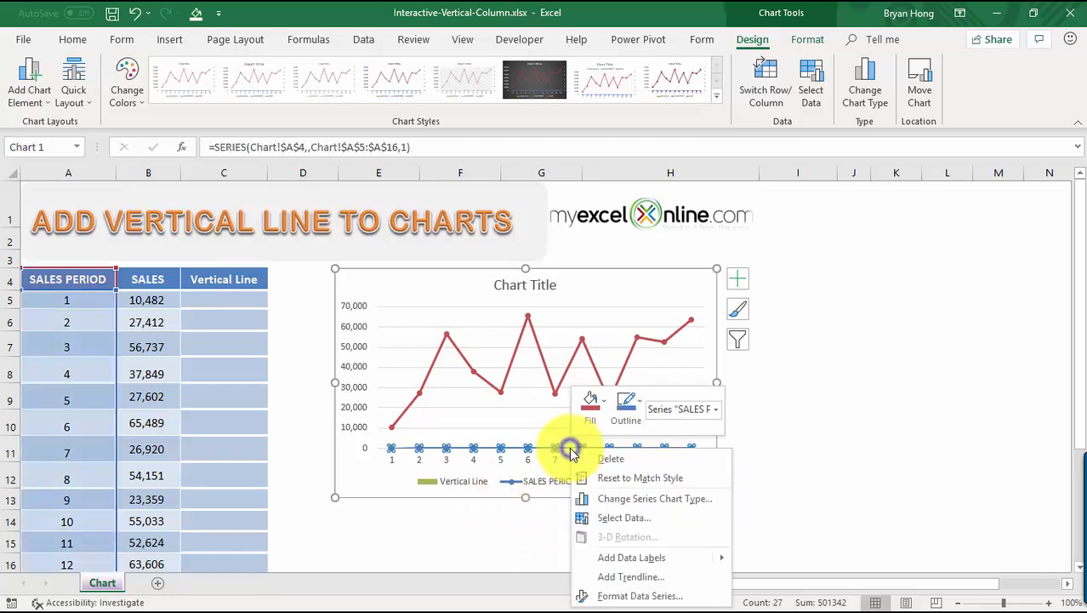
pyautogui.click(618, 461)
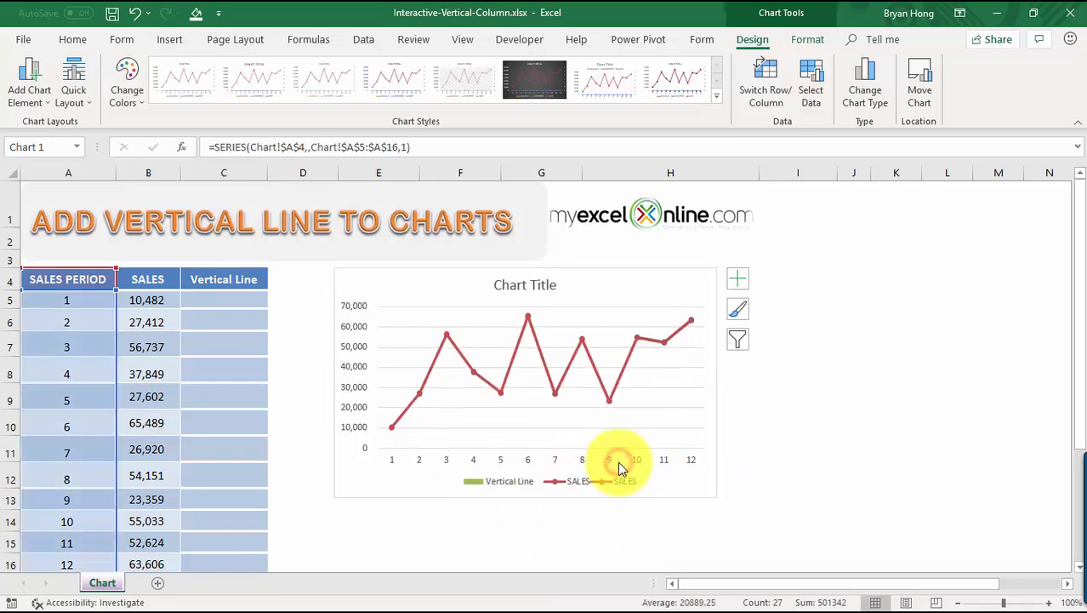
# Enter 100 as the Vertical Line value for sales period 1 in cell C5
pyautogui.click(226, 302)
pyautogui.write('100')
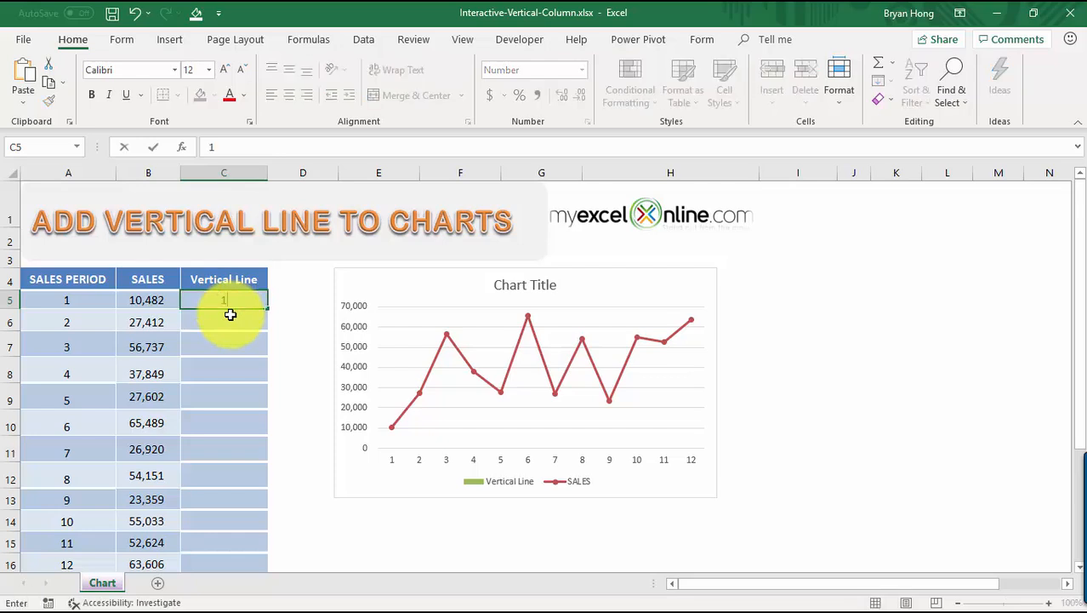
pyautogui.press('Return')
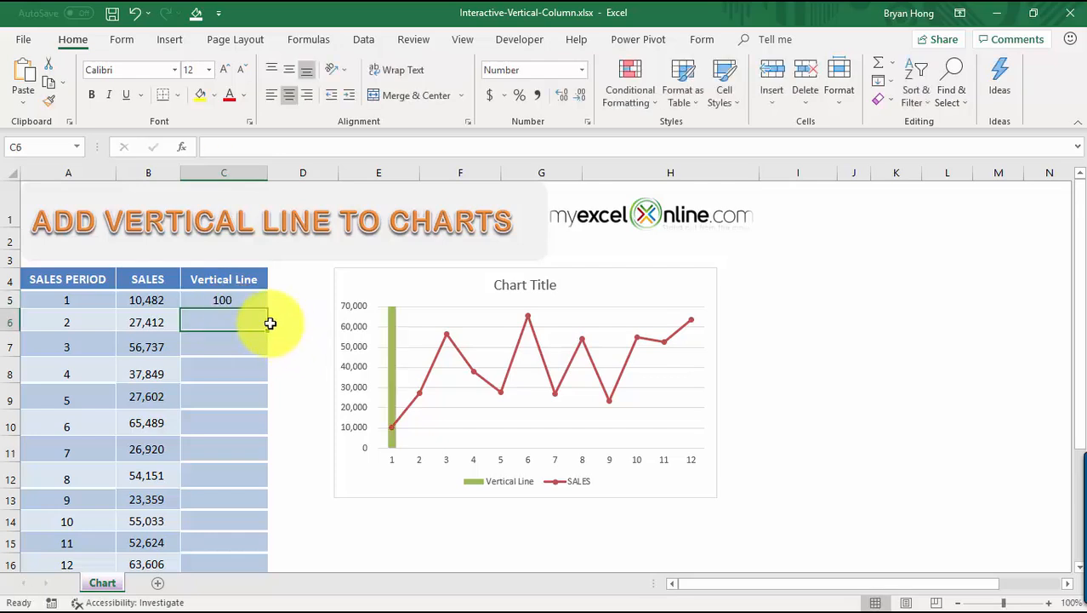
pyautogui.click(255, 300)
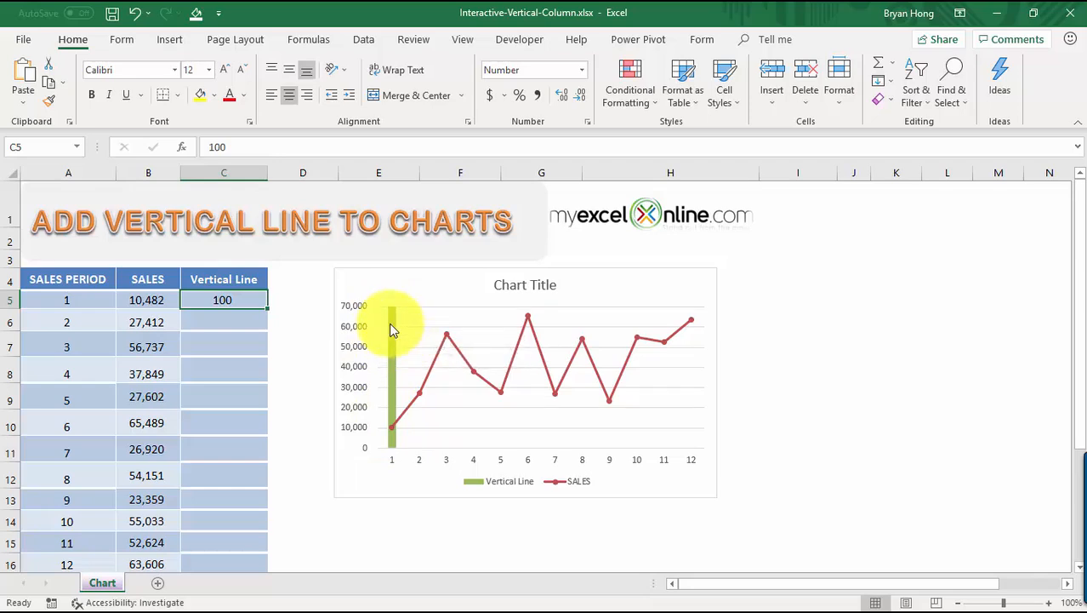
# Thin the Vertical Line column in the chart by setting its gap width to 500%
pyautogui.click(392, 329)
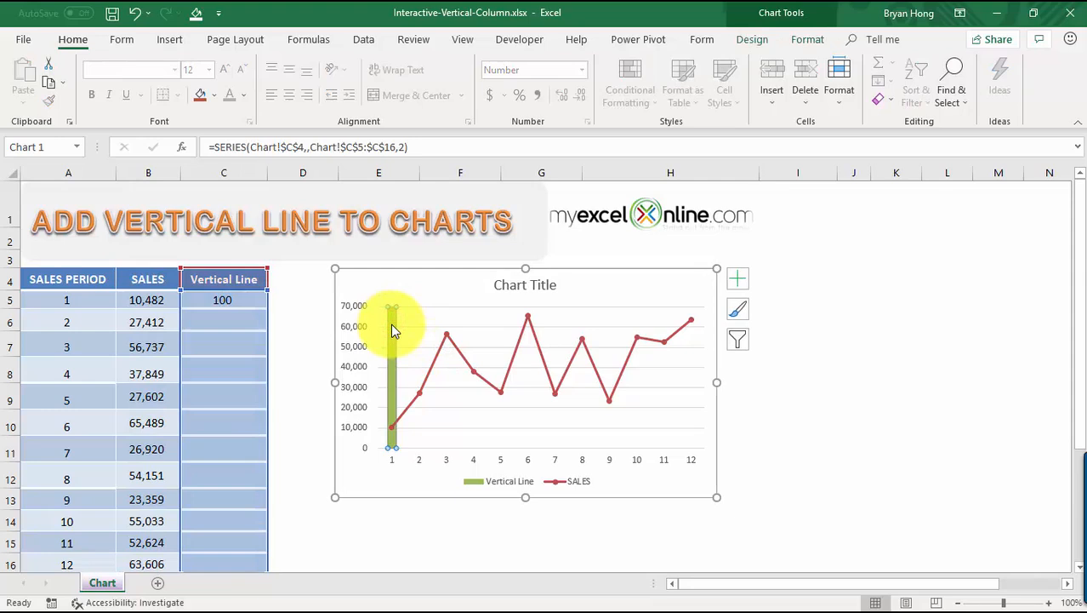
pyautogui.doubleClick(392, 329)
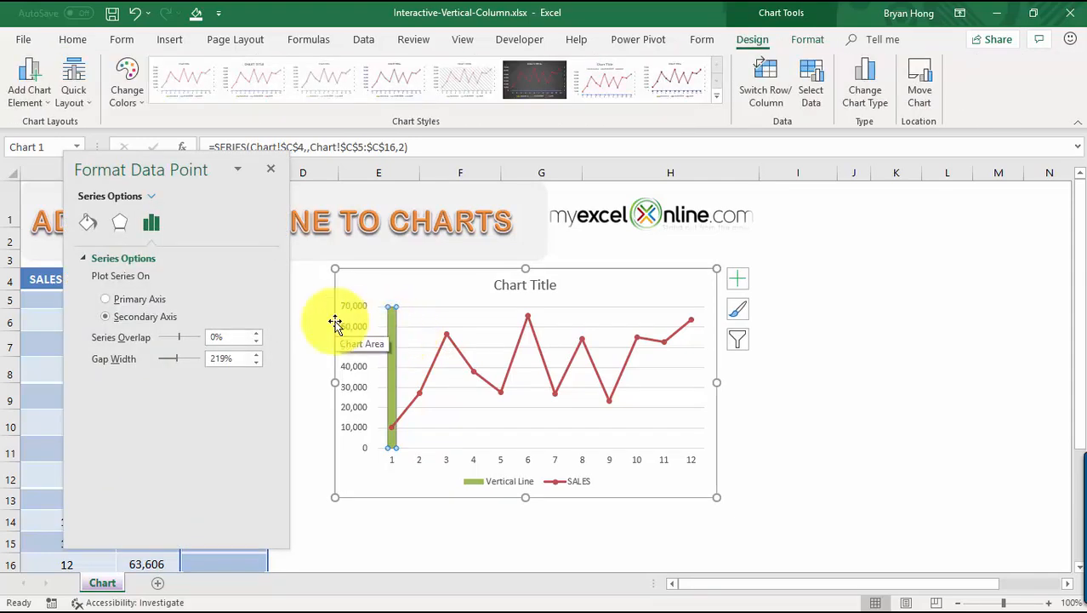
pyautogui.moveTo(145, 170); pyautogui.dragTo(171, 191)
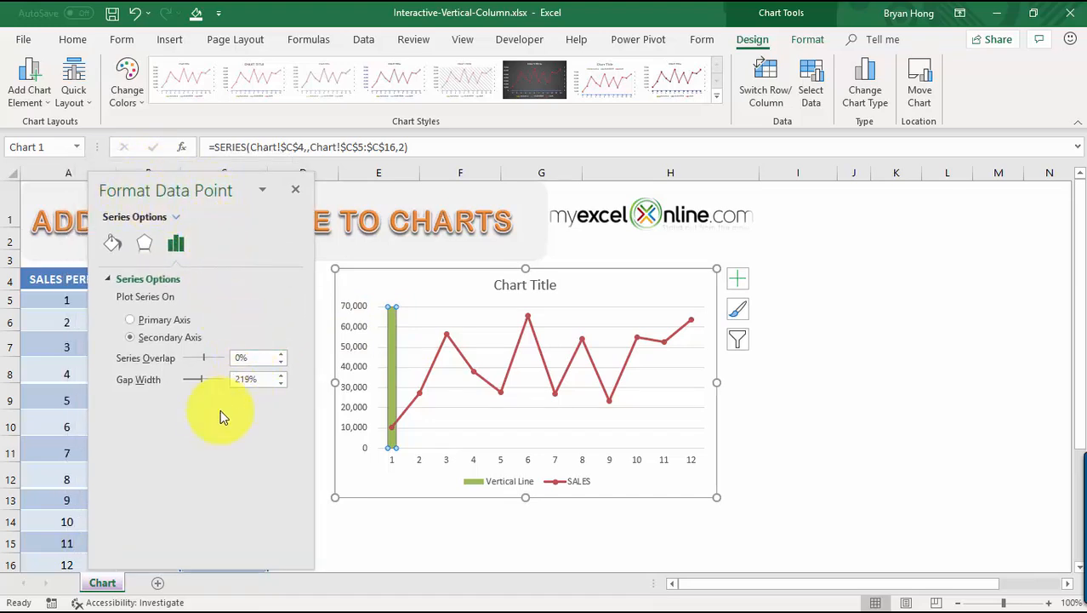
pyautogui.click(248, 380)
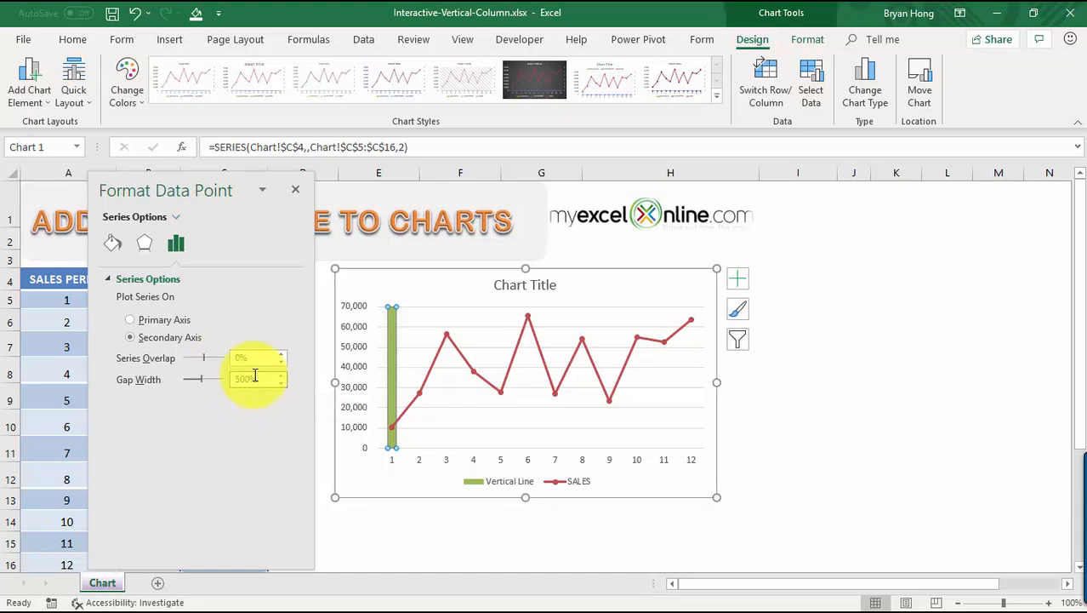
pyautogui.click(257, 360)
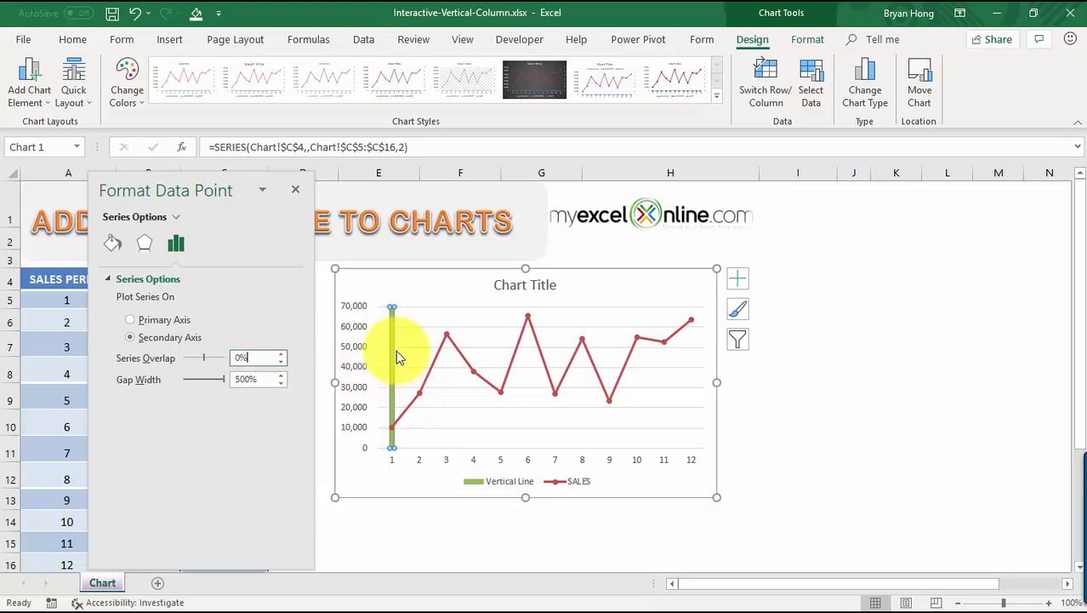
pyautogui.moveTo(394, 343)
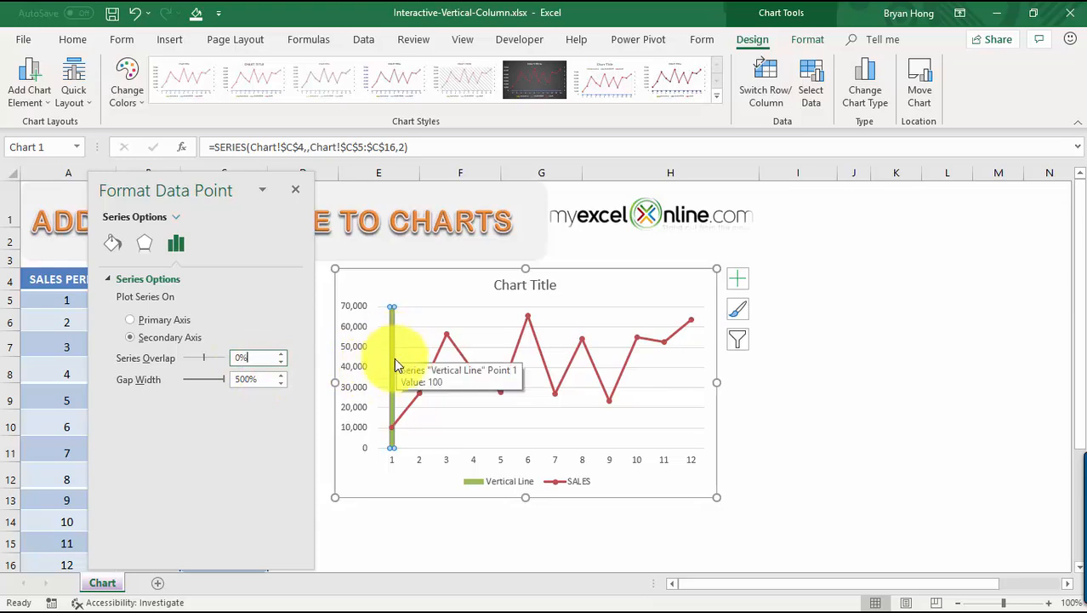
pyautogui.click(296, 190)
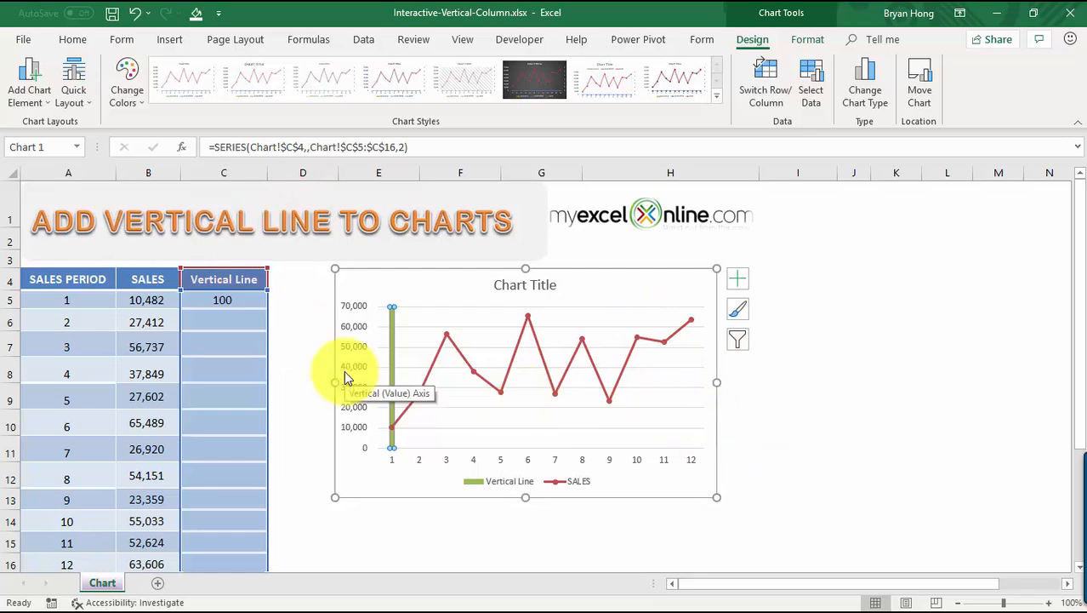
# Move the vertical line to sales period 5 by clearing C5 and entering 100 in C9
pyautogui.click(255, 301)
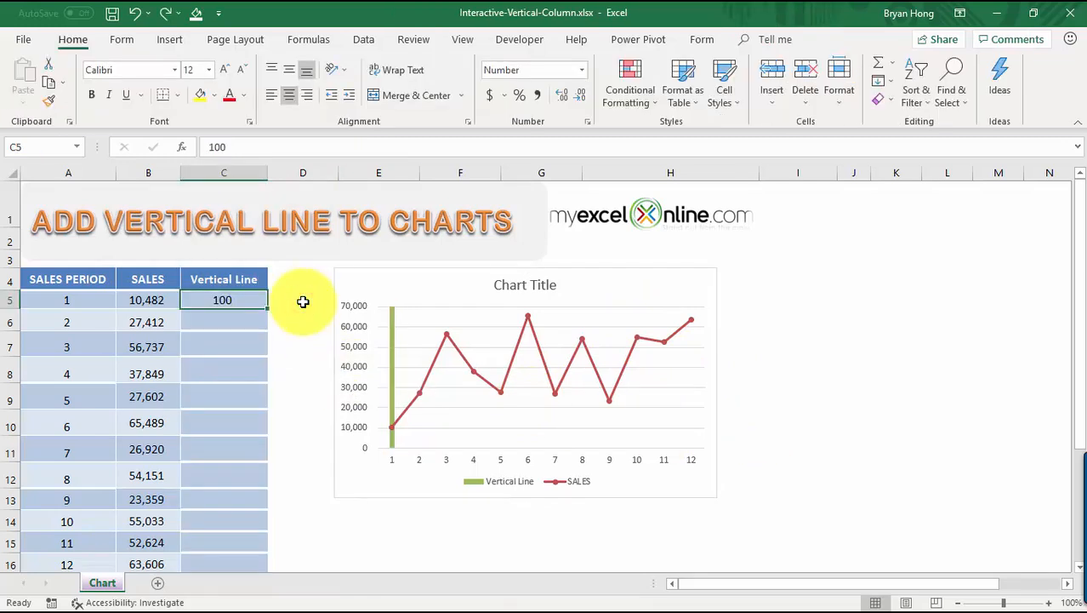
pyautogui.press('Delete')
pyautogui.click(218, 418)
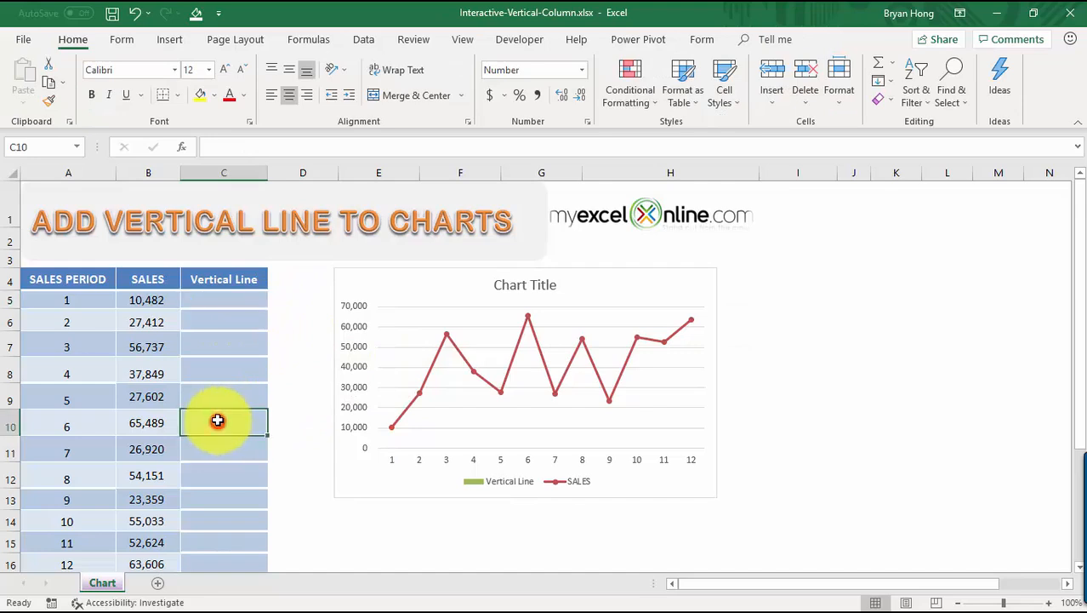
pyautogui.press('Up')
pyautogui.write('10')
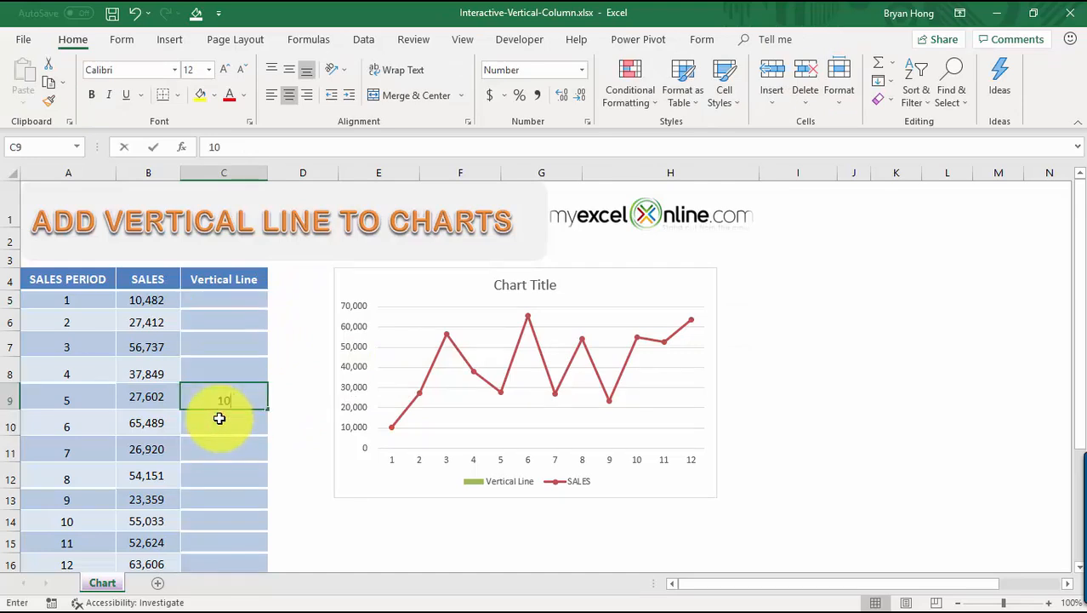
pyautogui.write('0')
pyautogui.press('Return')
pyautogui.click(223, 397)
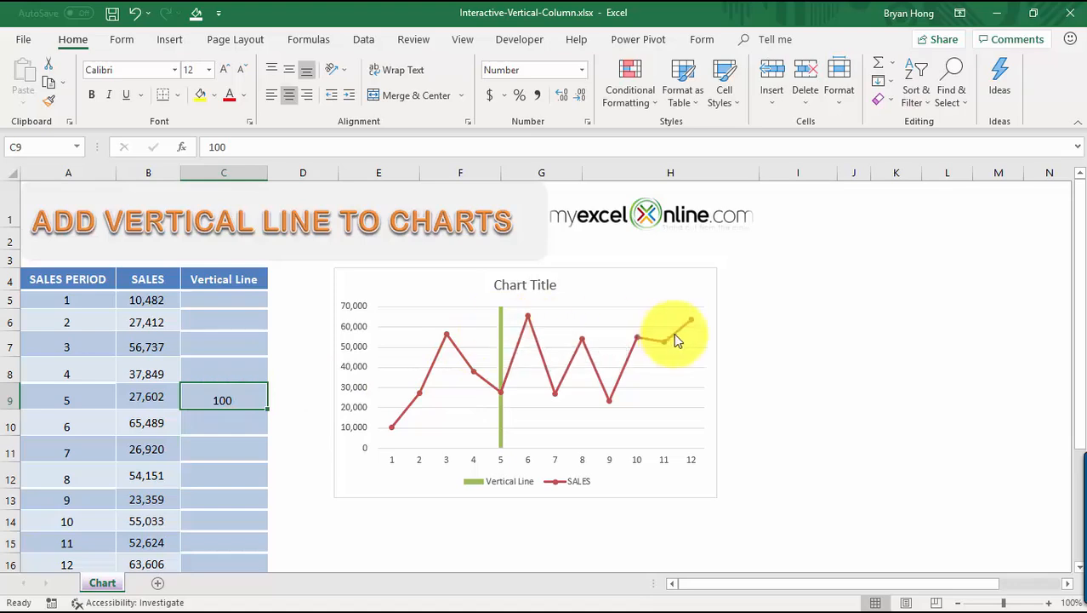
# Move the vertical line to sales period 10 by clearing C9 and entering 100 in C14
pyautogui.press('Delete')
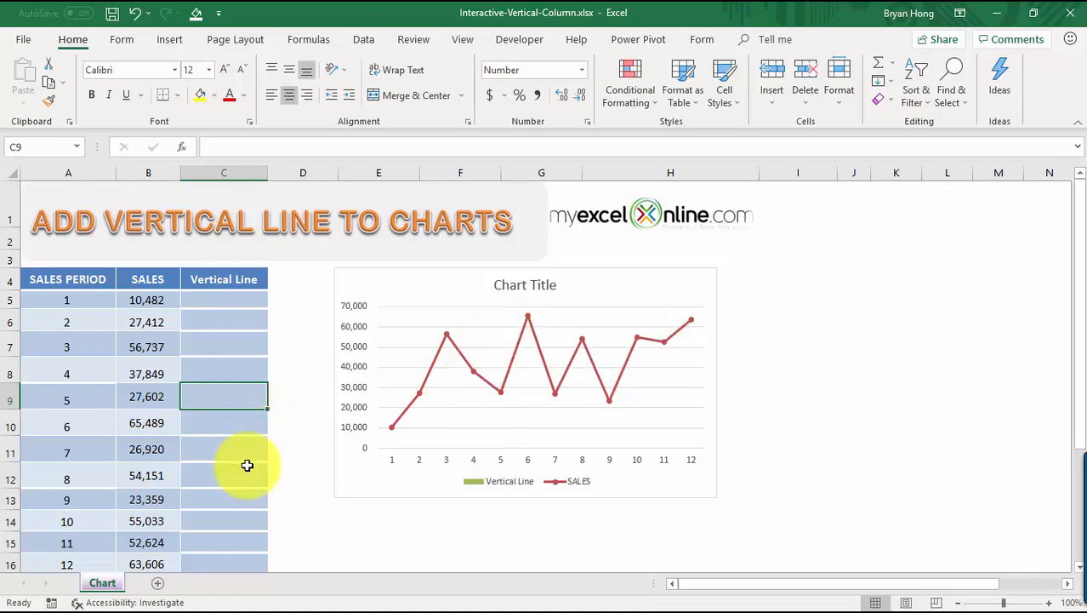
pyautogui.click(234, 517)
pyautogui.write('1')
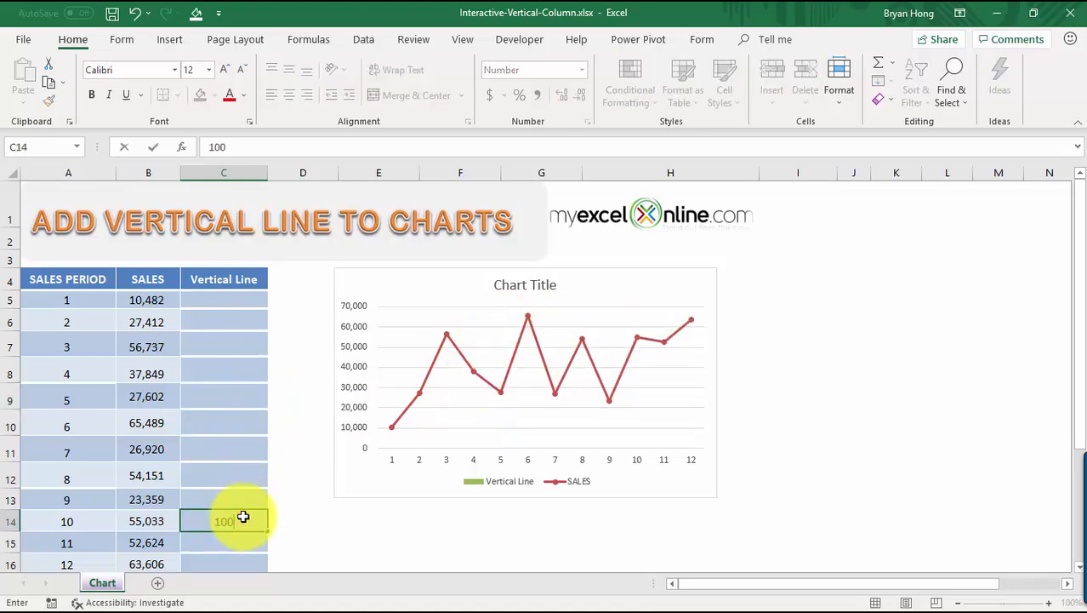
pyautogui.write('00')
pyautogui.press('Return')
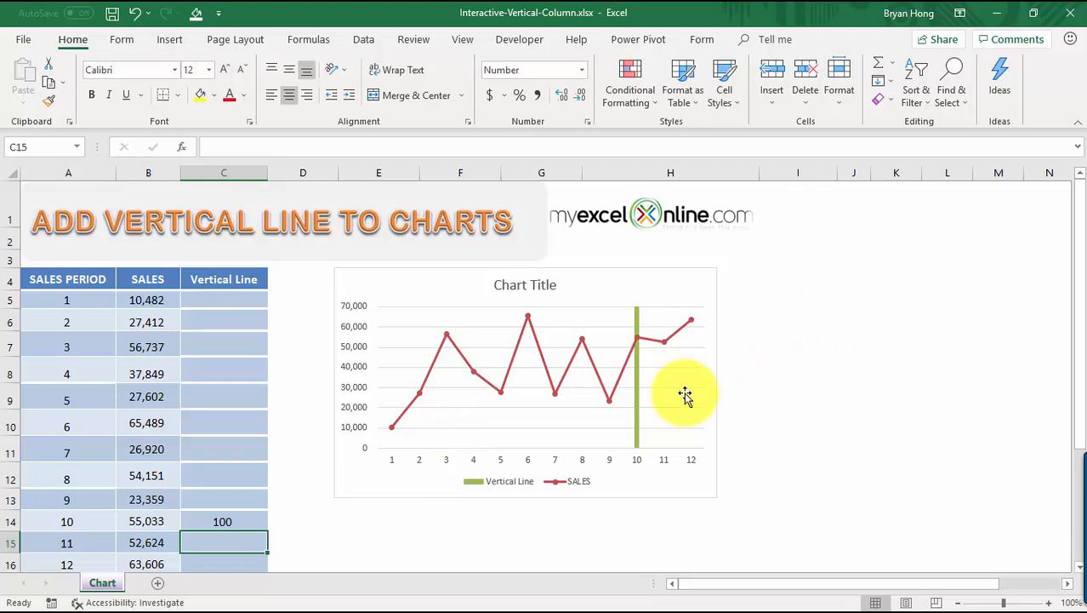
pyautogui.moveTo(645, 406)
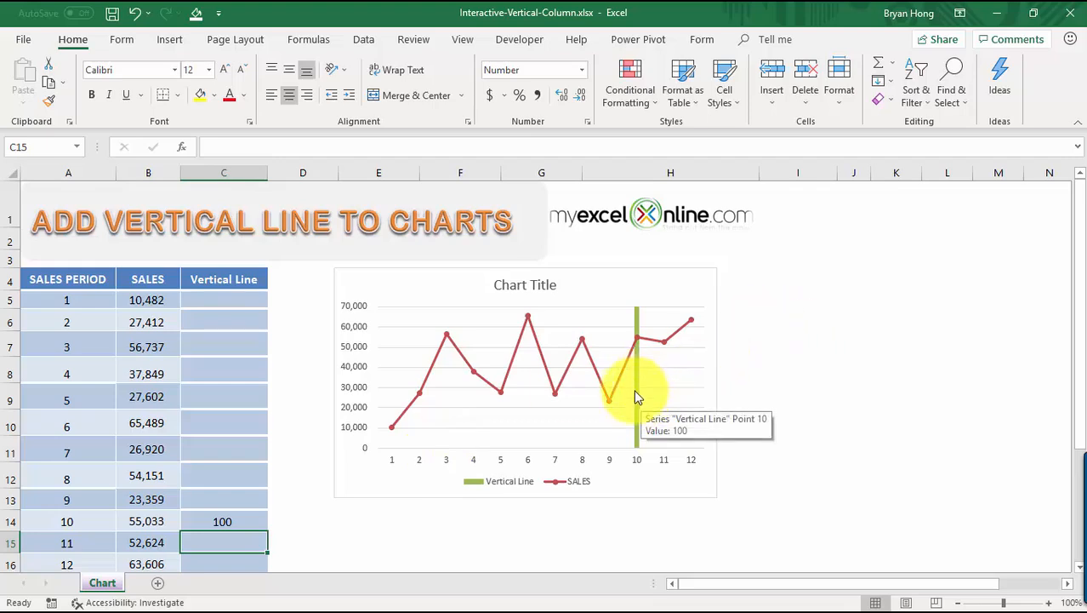
pyautogui.click(246, 522)
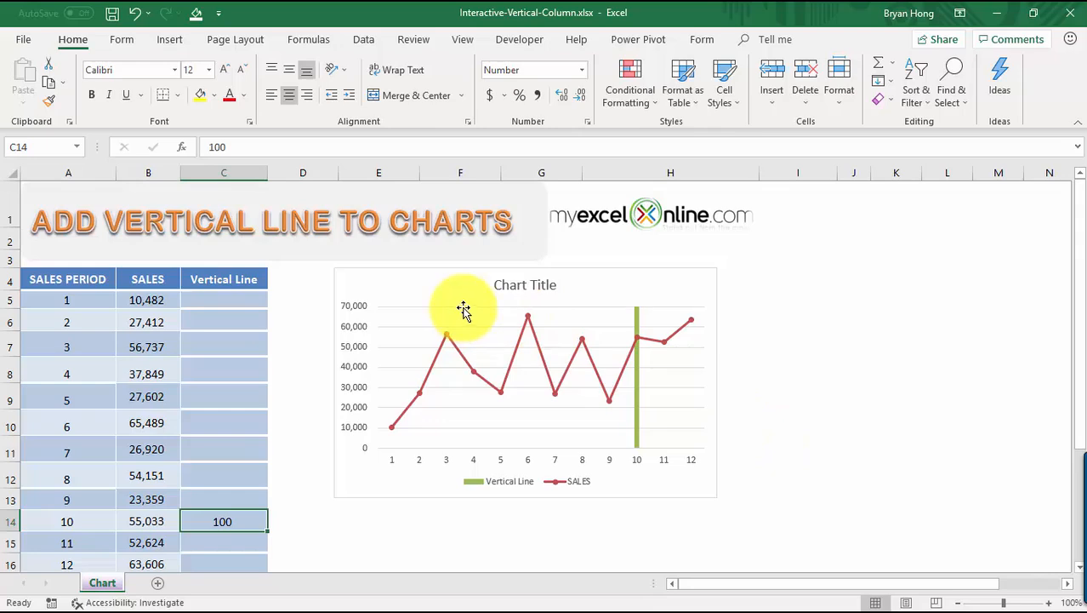
# Move the chart down to start at about row 6, leaving free space above it
pyautogui.click(414, 298)
pyautogui.moveTo(420, 323); pyautogui.dragTo(423, 350)
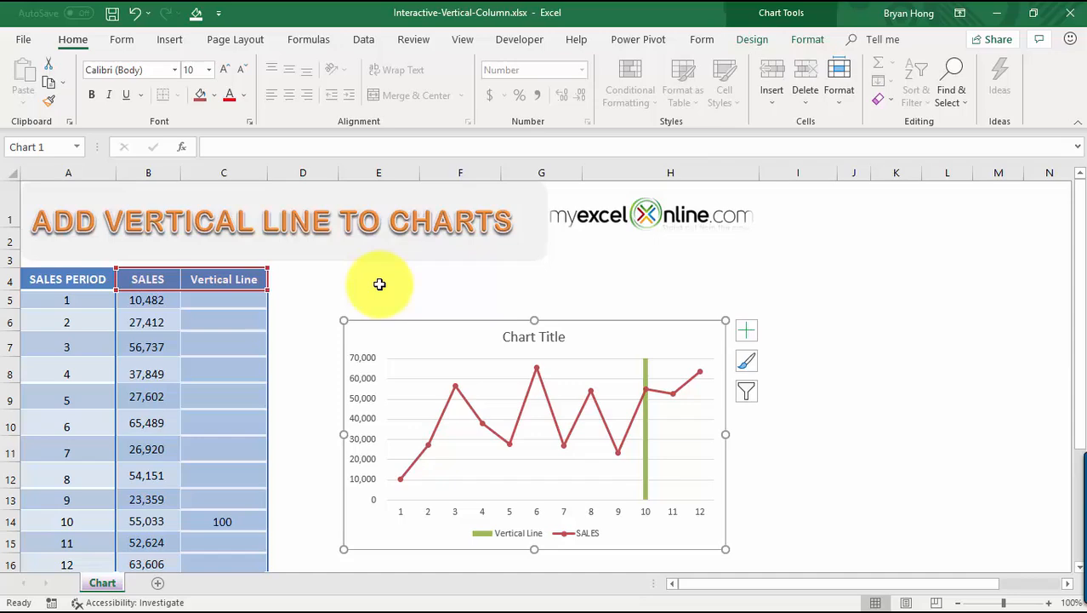
# Check in the ribbon customization options that the Developer tab is enabled, and display its commands
pyautogui.click(25, 42)
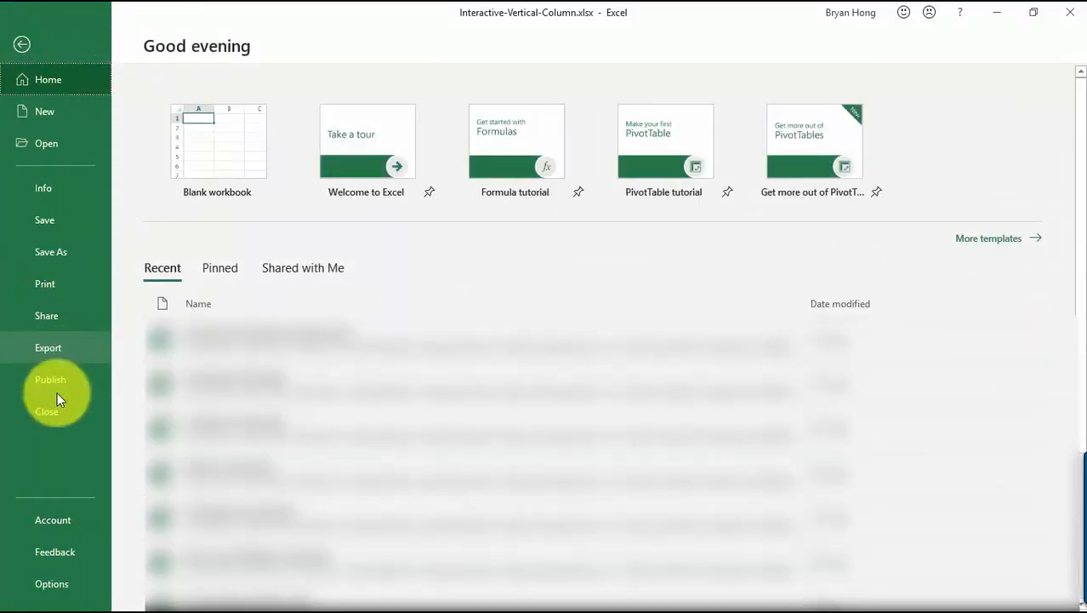
pyautogui.click(66, 582)
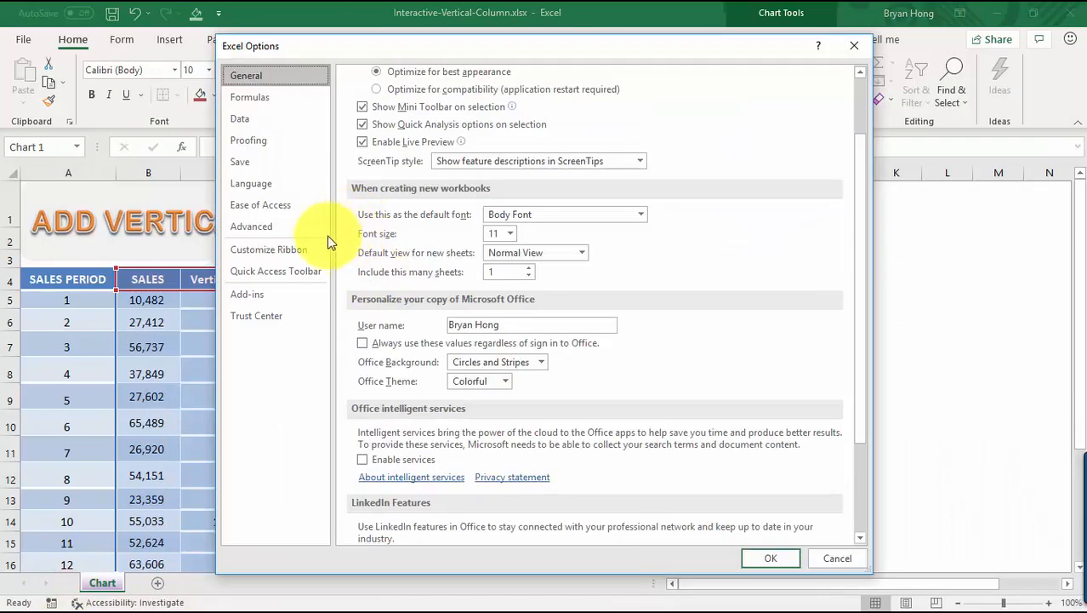
pyautogui.click(286, 250)
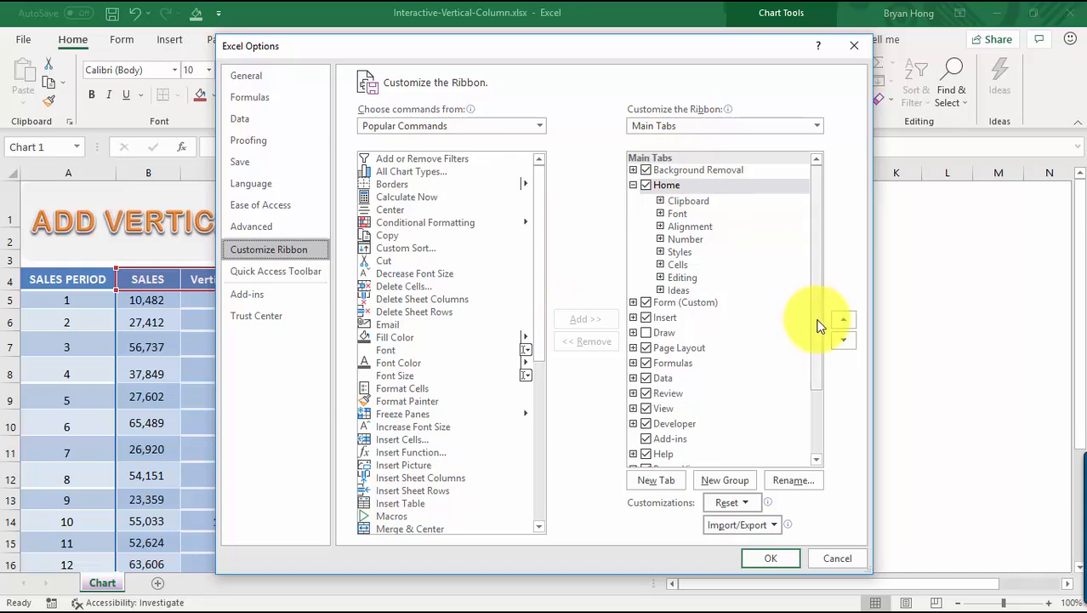
pyautogui.click(671, 424)
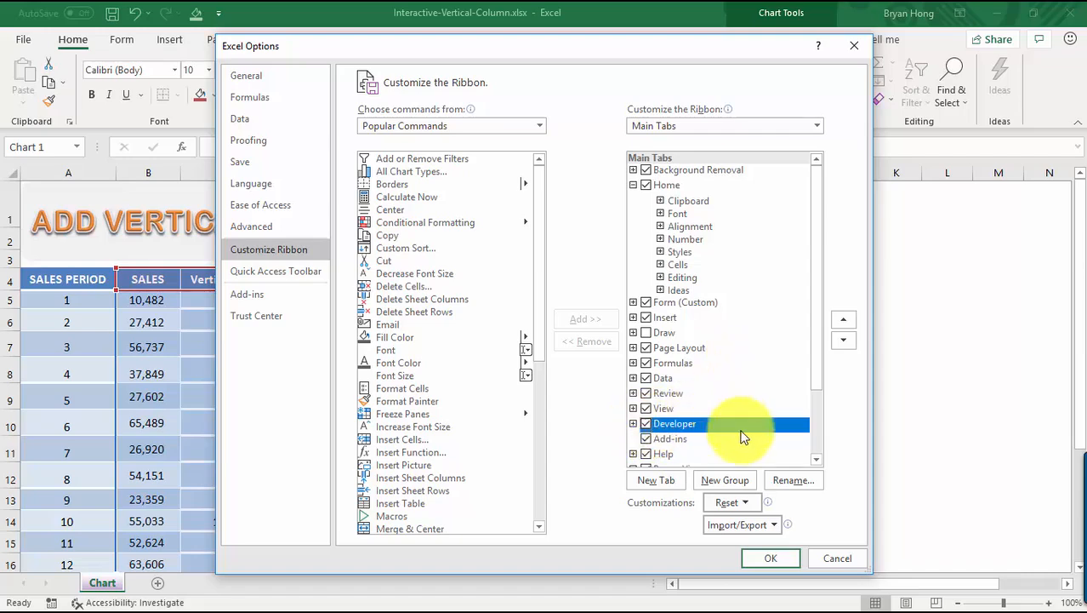
pyautogui.click(774, 560)
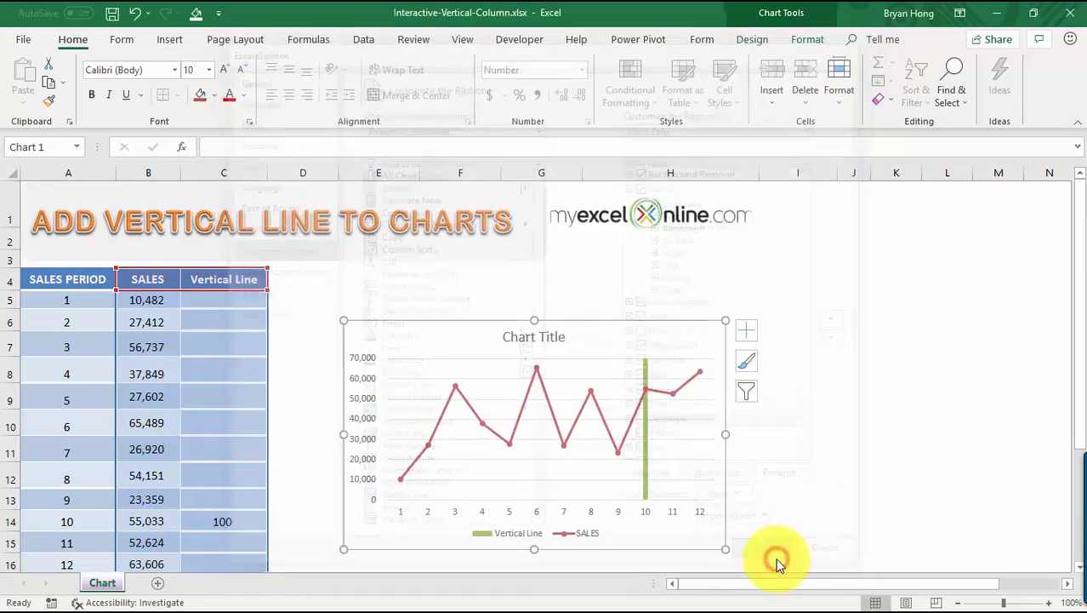
pyautogui.click(521, 41)
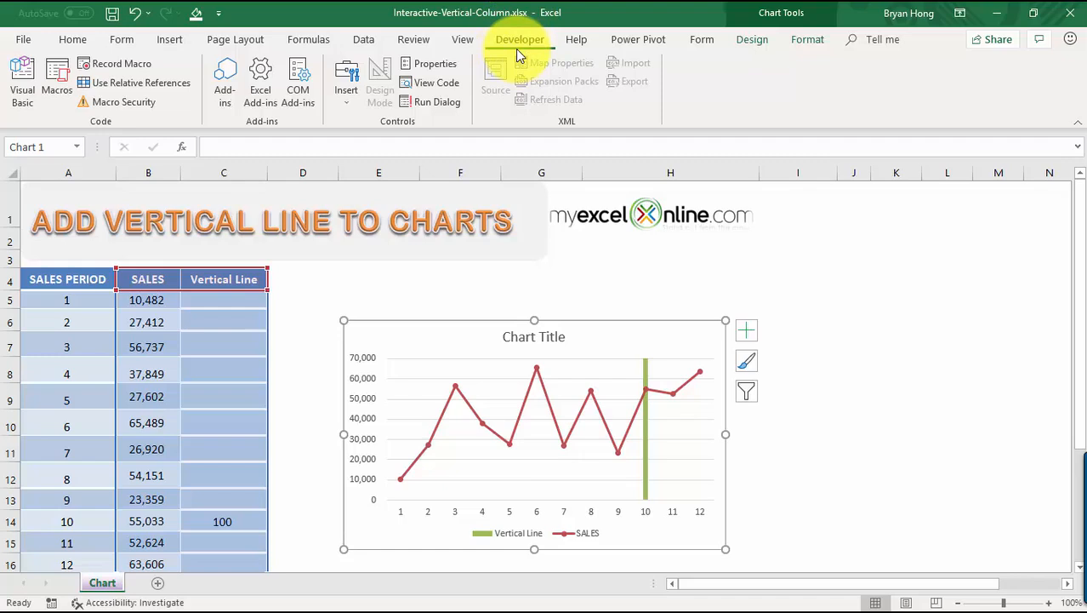
# Insert a form control scroll bar directly above the chart and fit its width to the chart
pyautogui.click(345, 92)
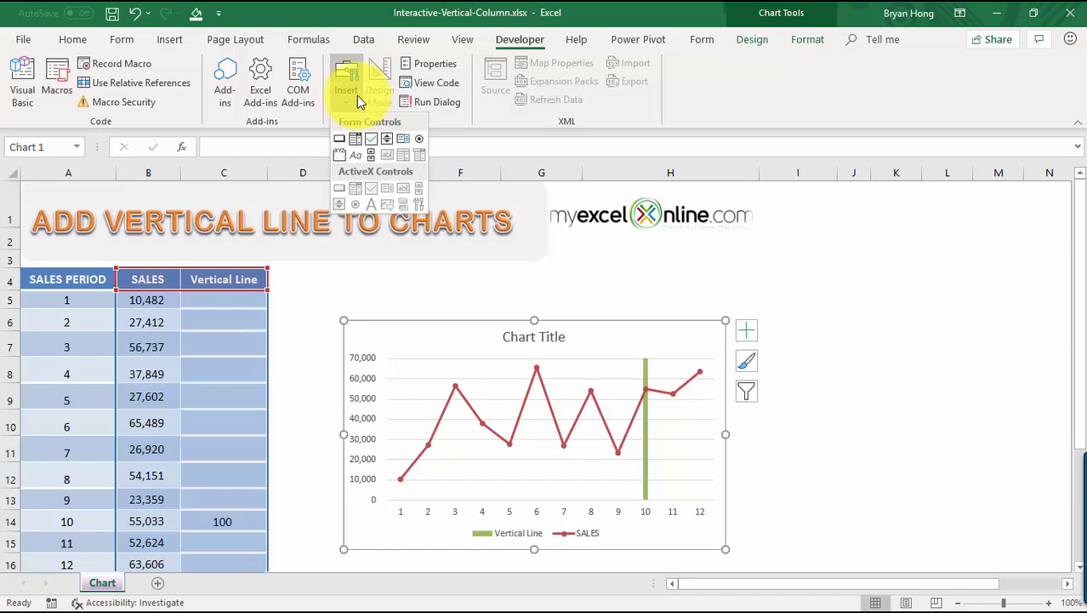
pyautogui.click(372, 155)
pyautogui.moveTo(347, 272); pyautogui.dragTo(668, 296)
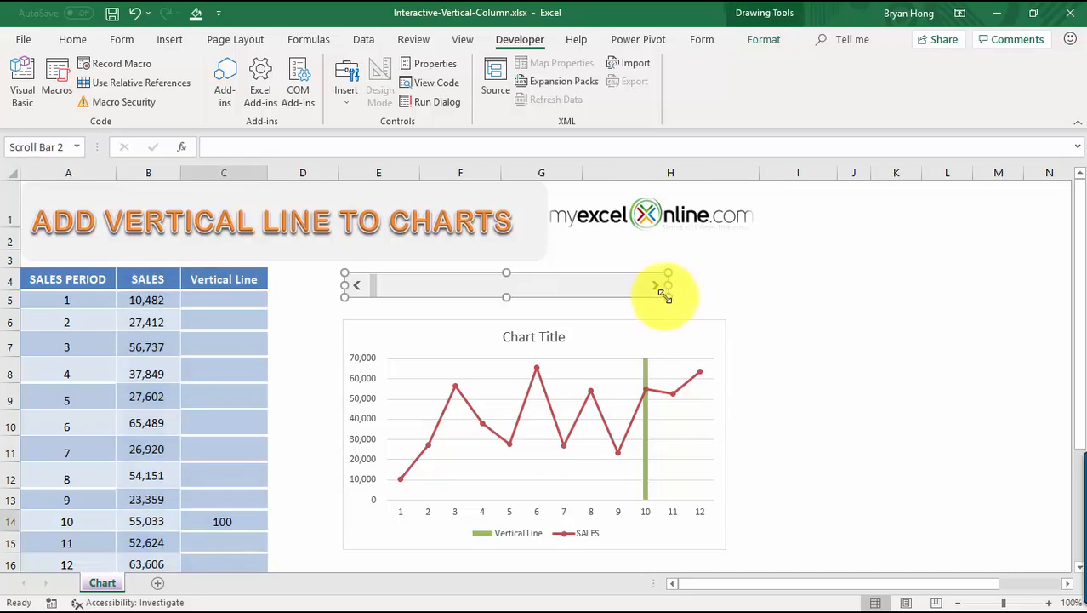
pyautogui.moveTo(605, 278); pyautogui.dragTo(611, 292)
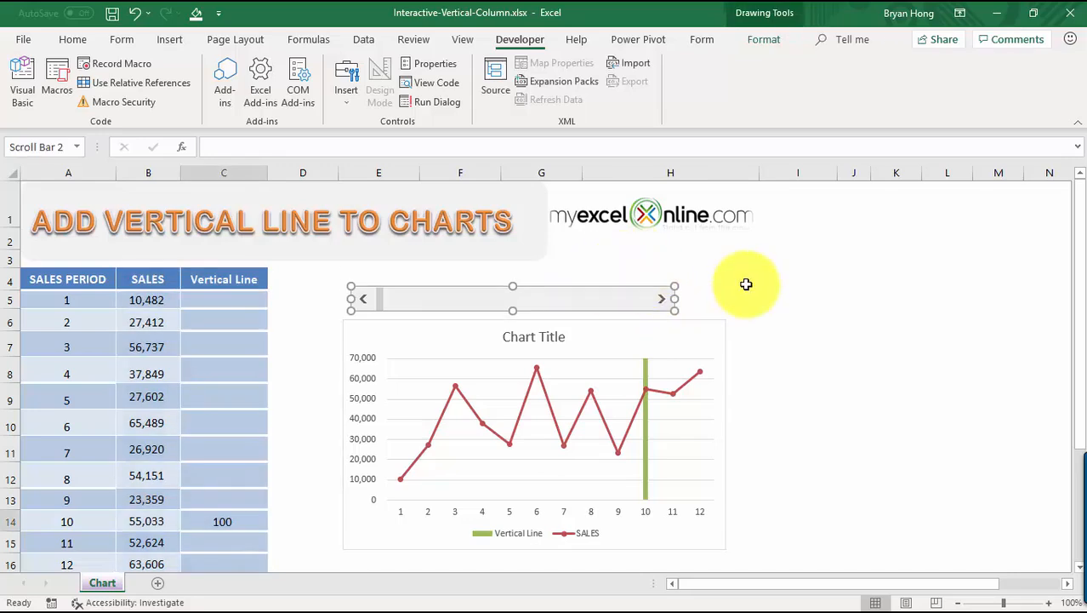
pyautogui.moveTo(676, 299)
pyautogui.mouseDown()
pyautogui.moveTo(727, 298)
pyautogui.moveTo(686, 308)
pyautogui.mouseUp()
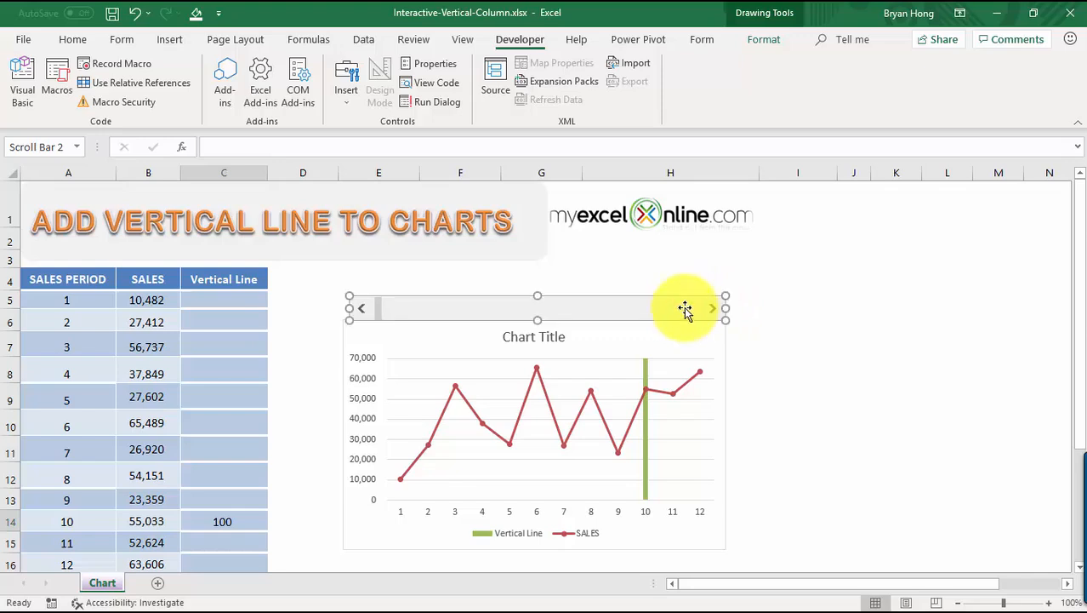
# Format the scroll bar control with a maximum value of 12 and the cell link $D$5
pyautogui.rightClick(497, 310)
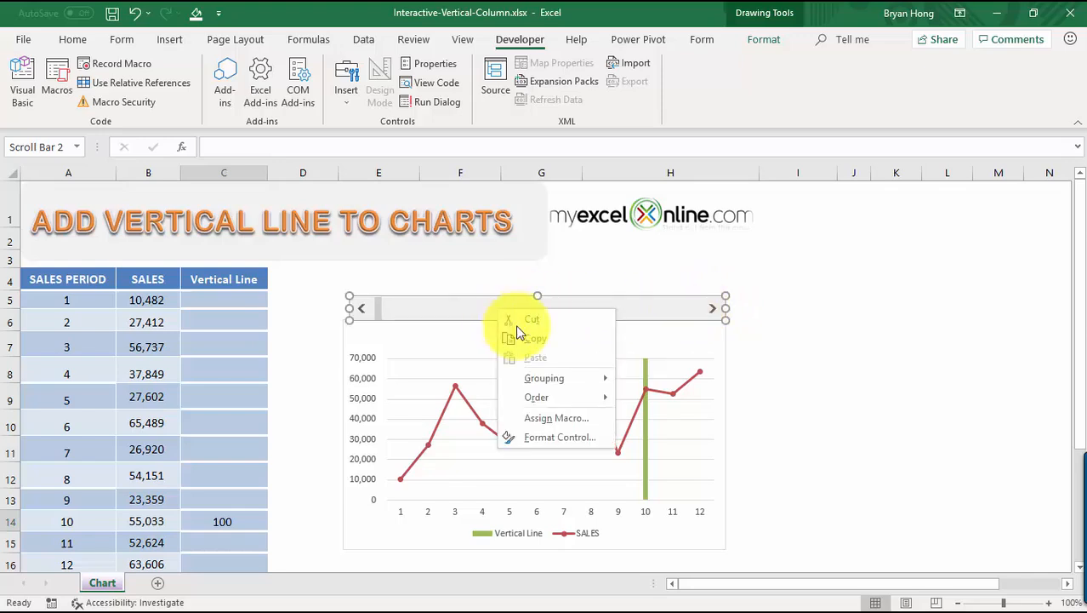
pyautogui.click(561, 437)
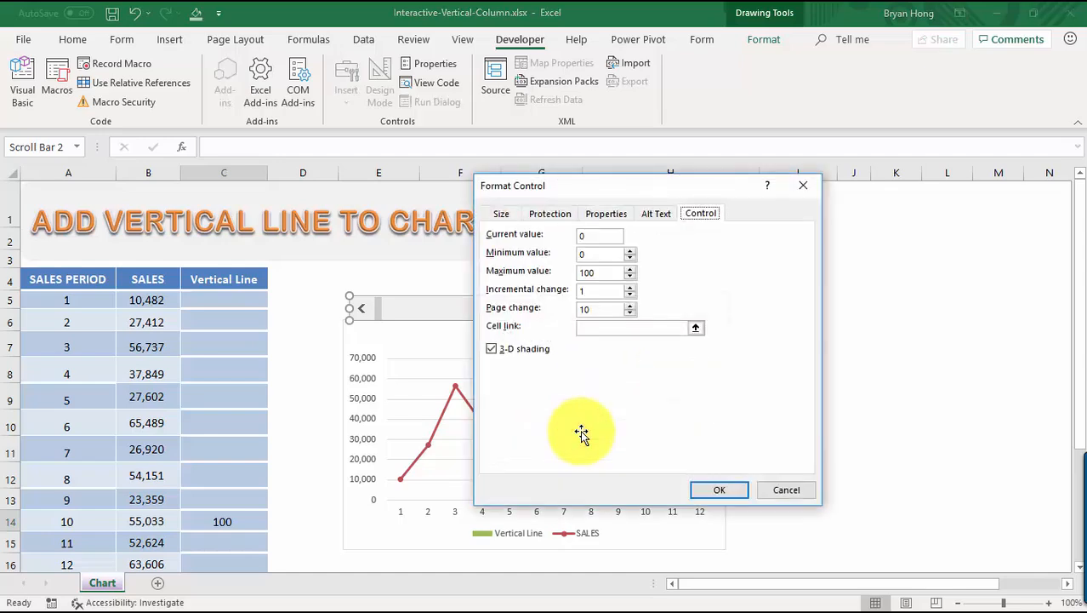
pyautogui.doubleClick(604, 272)
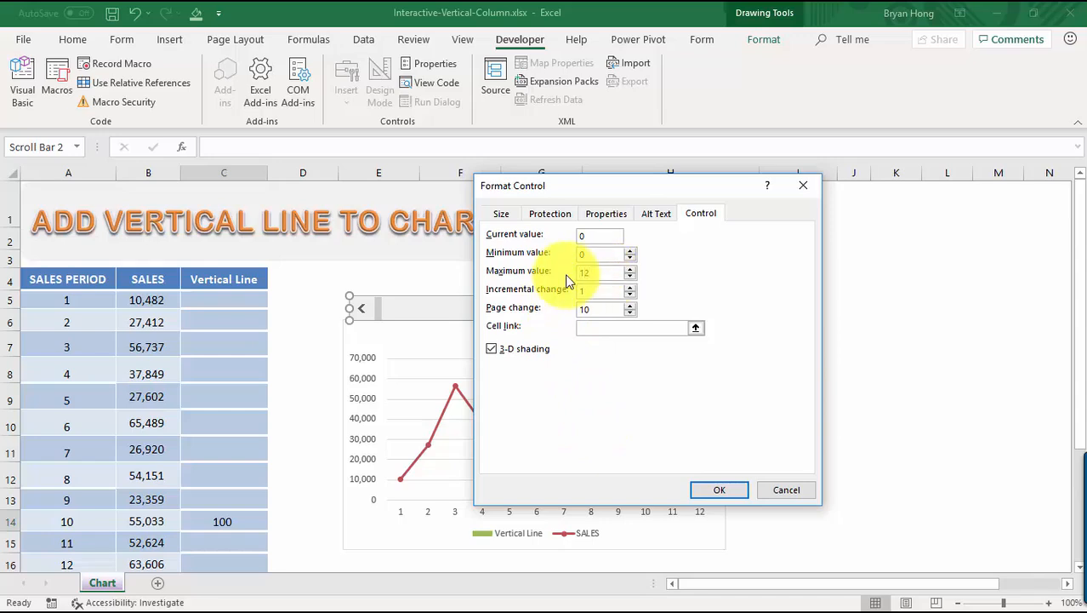
pyautogui.click(637, 328)
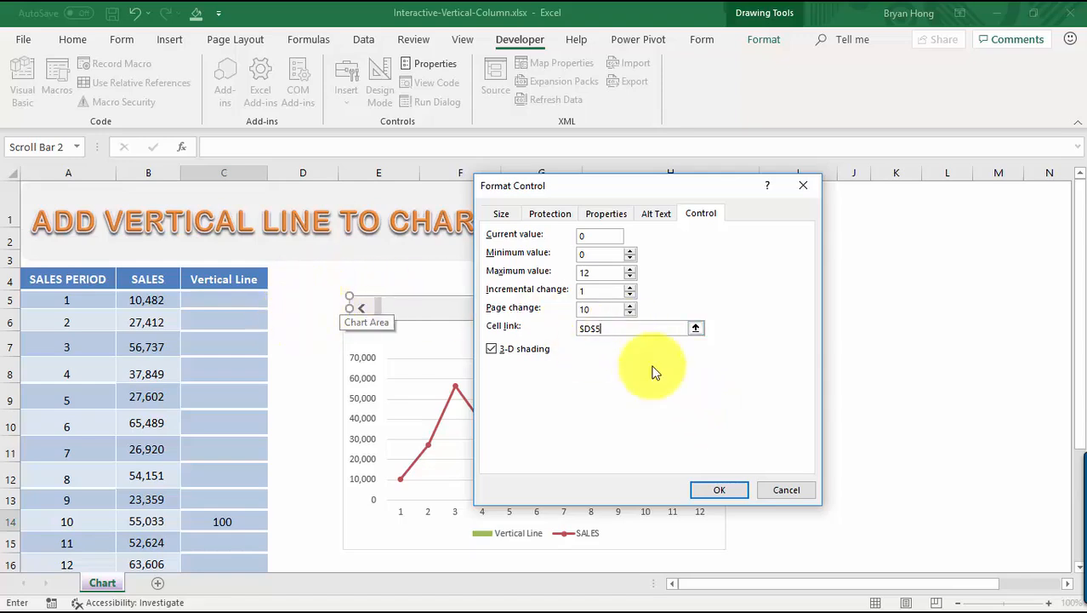
pyautogui.click(724, 490)
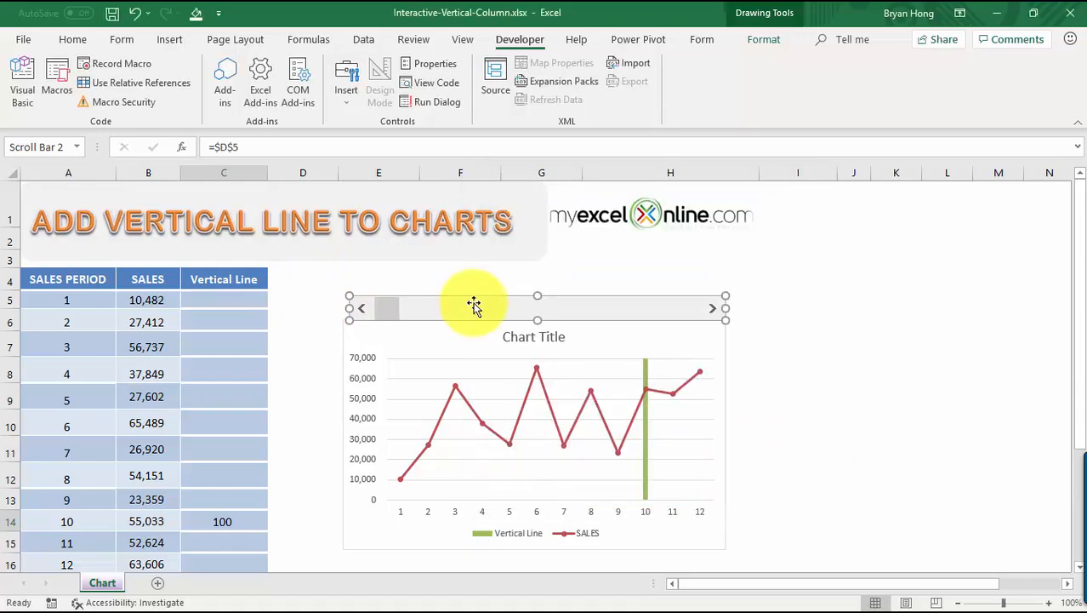
# Enter the formula =IF(A5=$D$5, 100, "") in C5, the first Vertical Line cell
pyautogui.click(240, 298)
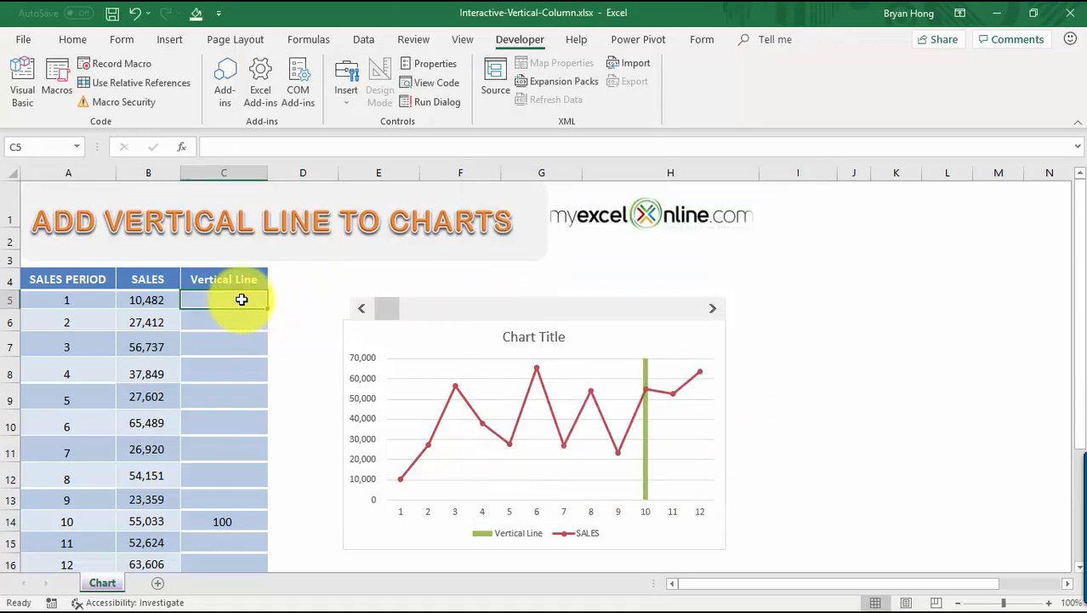
pyautogui.write('=IF')
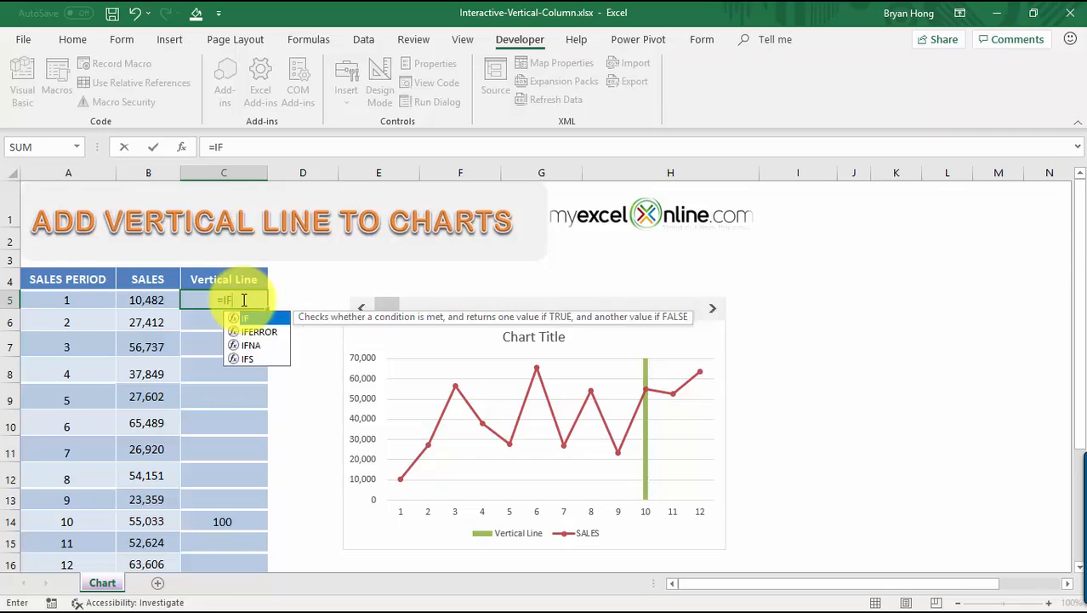
pyautogui.write('(A5=')
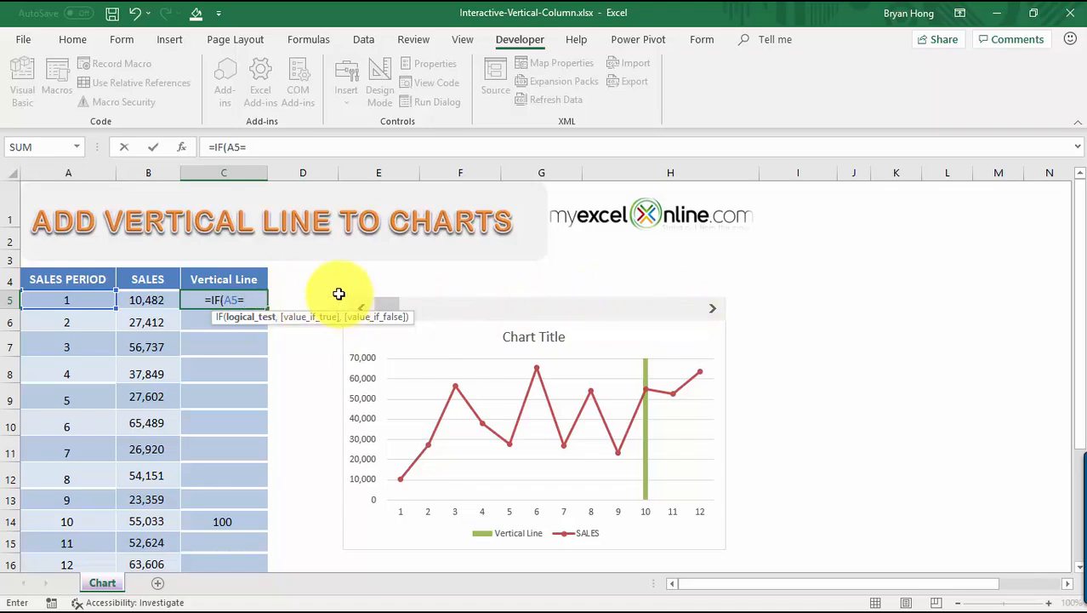
pyautogui.click(259, 302)
pyautogui.write('$')
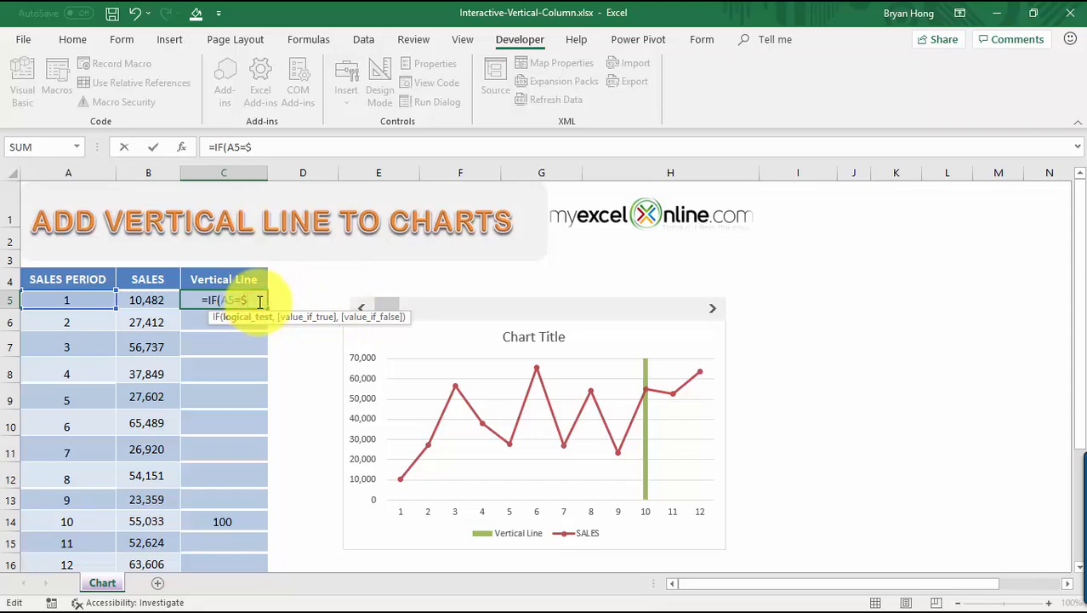
pyautogui.write('D$')
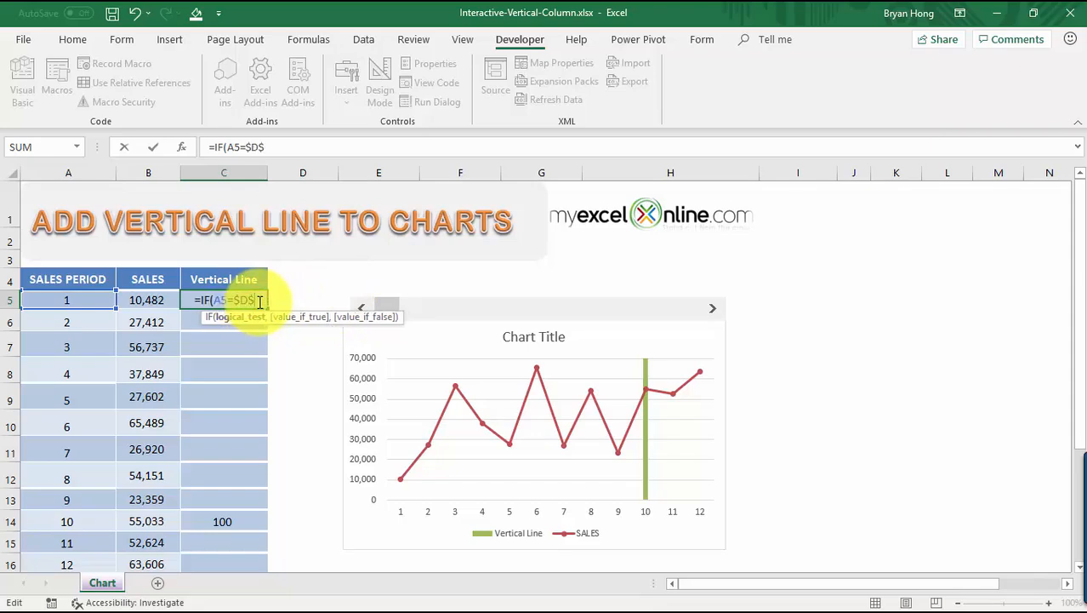
pyautogui.write('5')
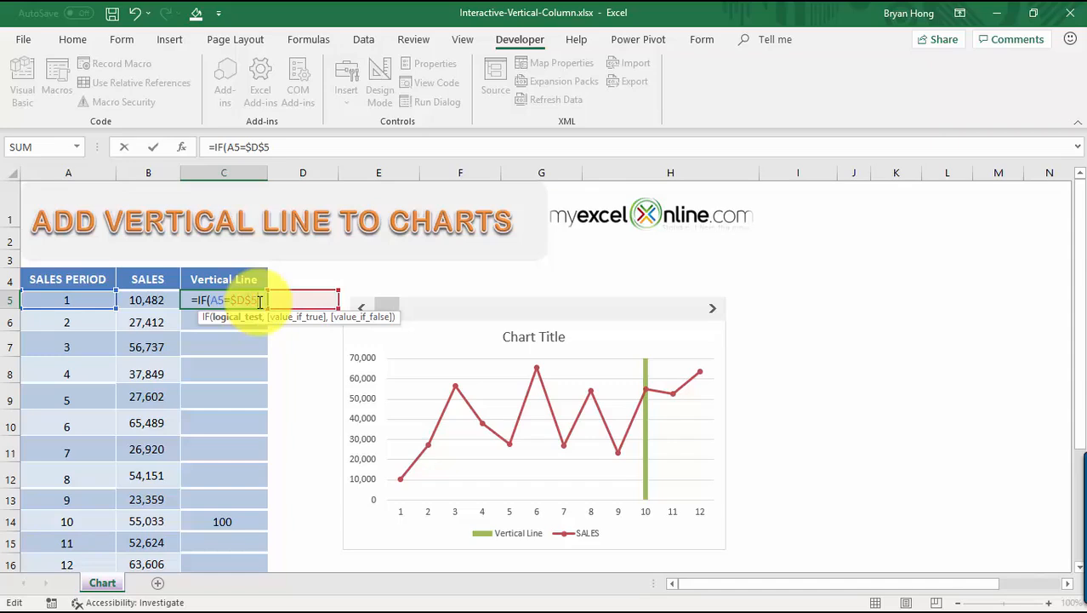
pyautogui.write(', 1')
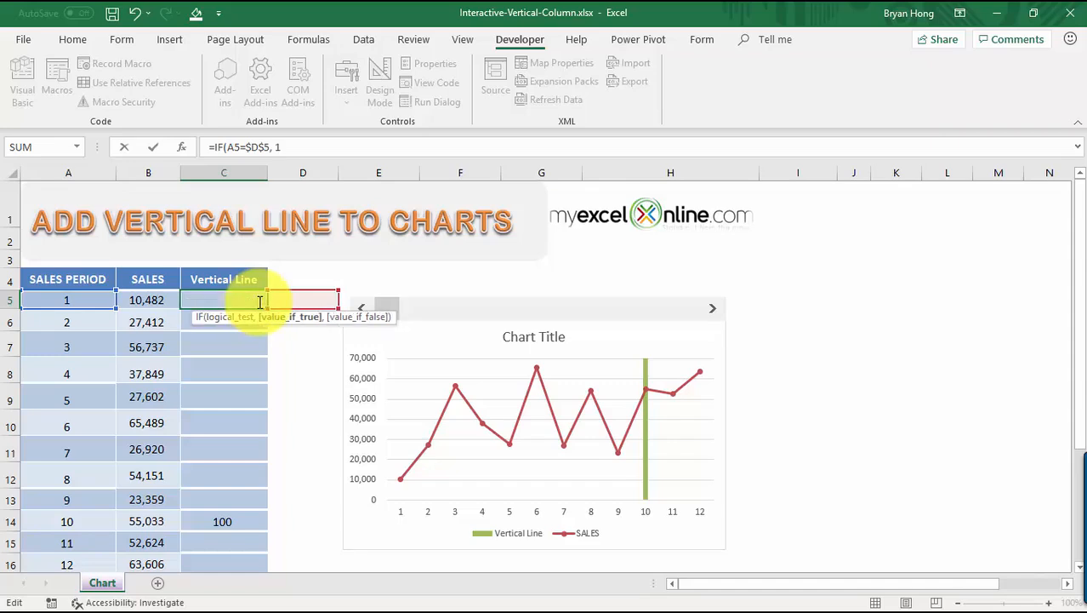
pyautogui.write('00, ""')
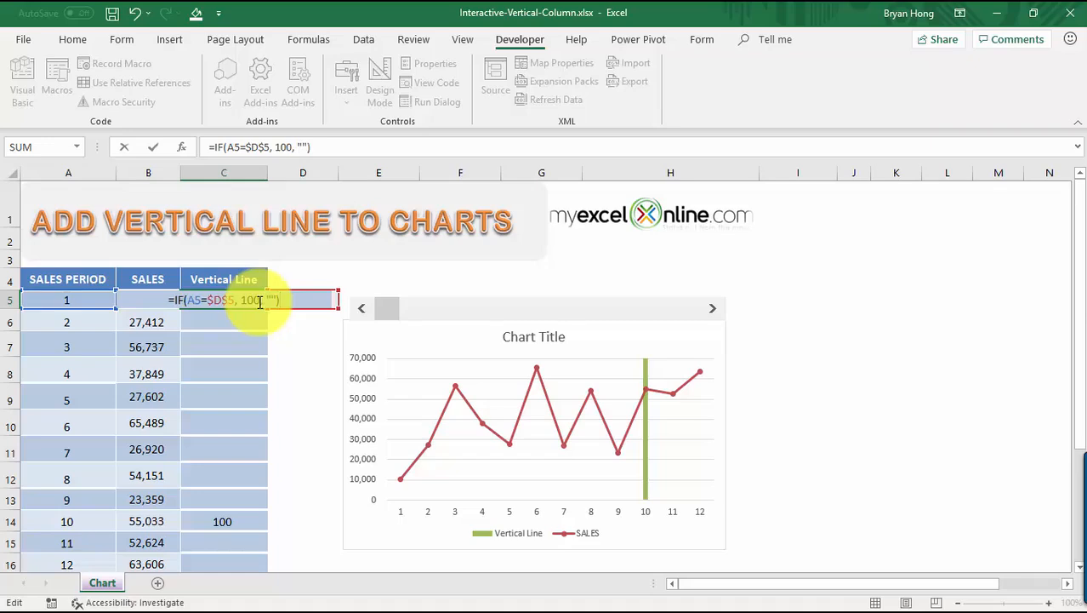
pyautogui.press('Return')
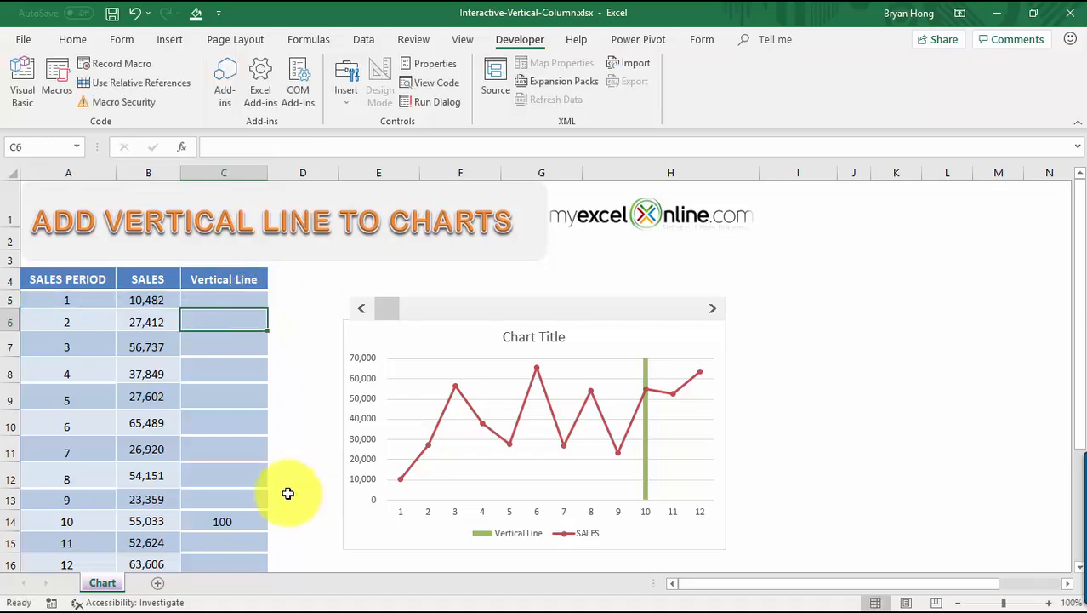
# Clear the manually entered 100 from C14 and return to the formula cell C5
pyautogui.click(223, 522)
pyautogui.press('Delete')
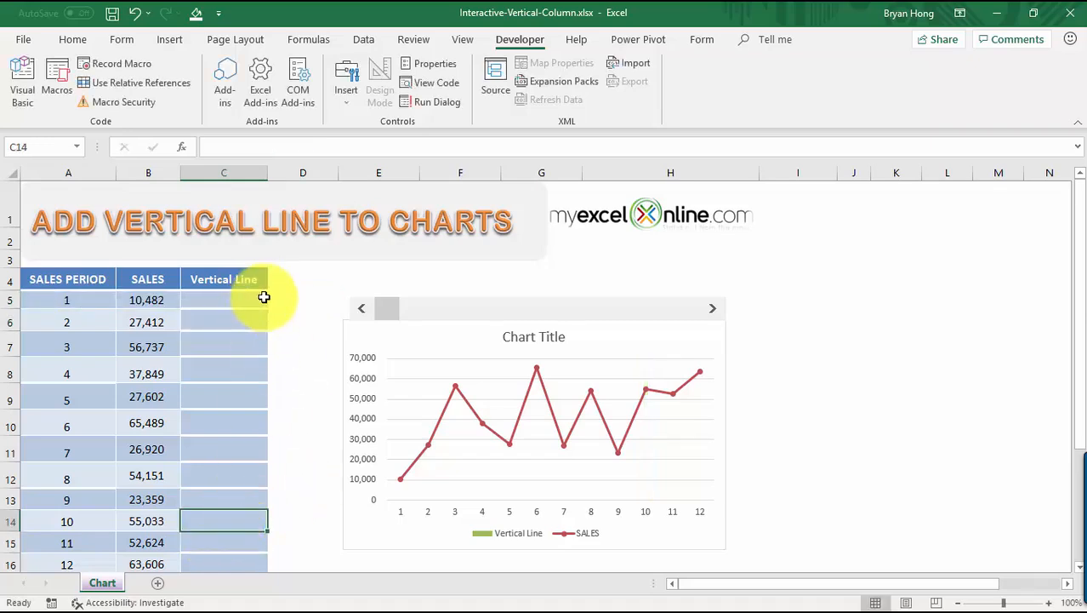
pyautogui.click(257, 296)
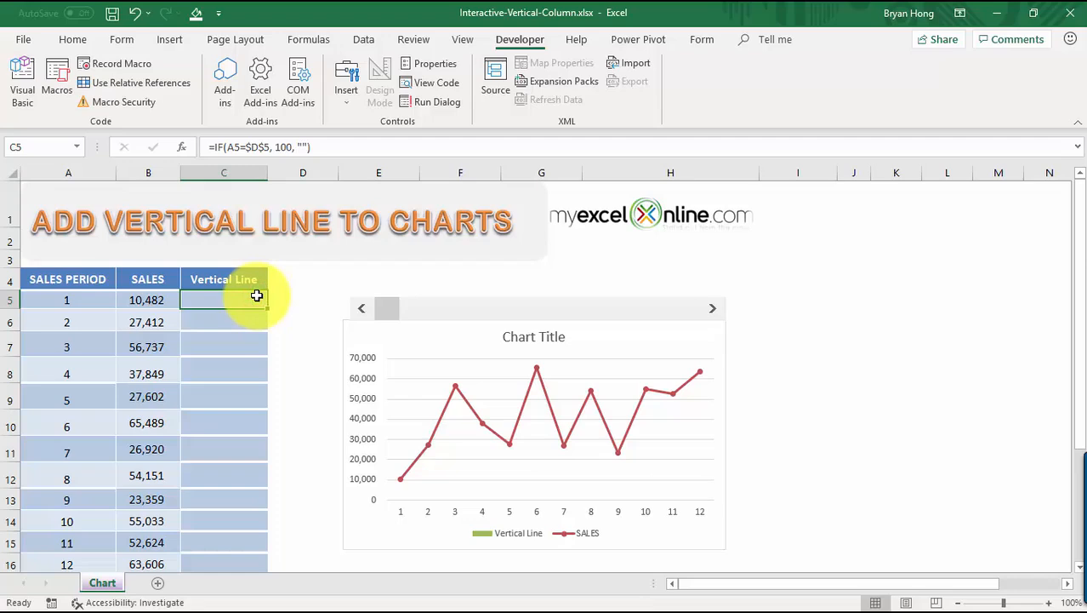
# Advance the scroll bar to 1 and compare sales period A5, linked cell D5 and the formula in C5
pyautogui.click(712, 310)
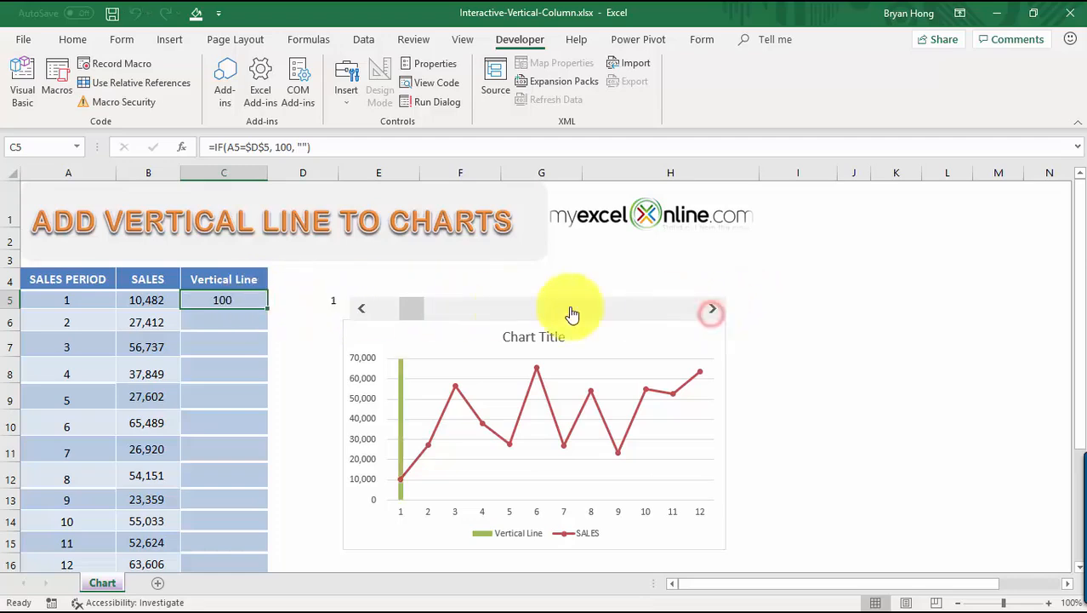
pyautogui.click(333, 304)
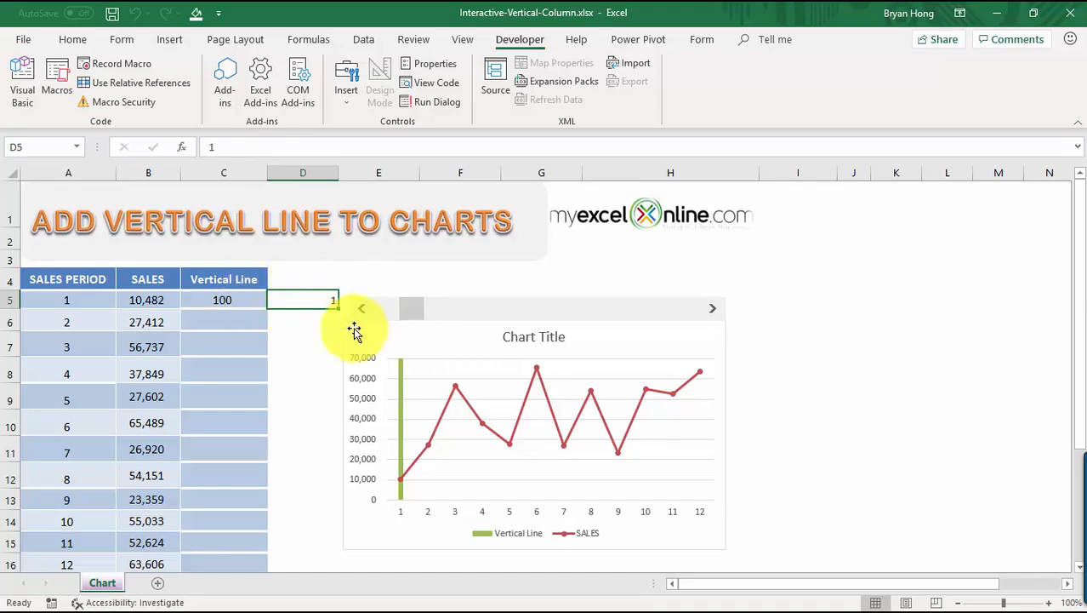
pyautogui.click(228, 296)
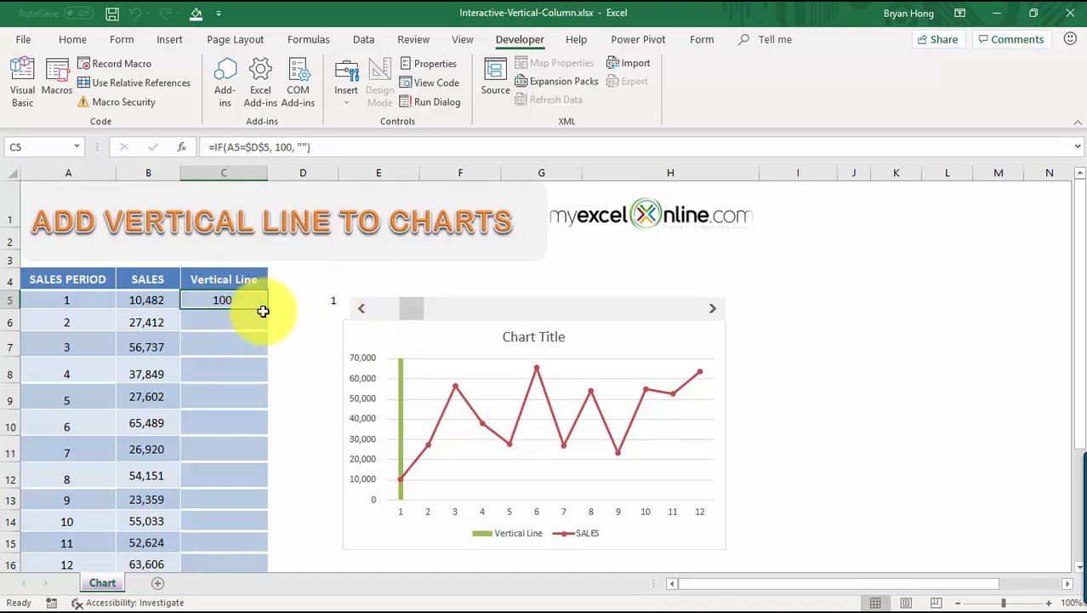
pyautogui.click(75, 303)
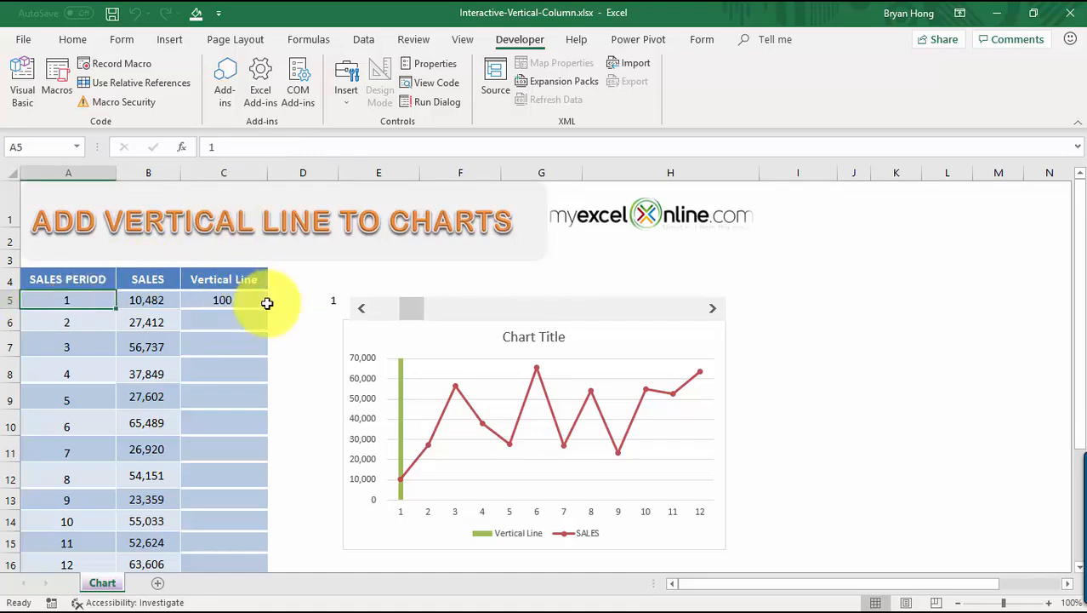
pyautogui.click(314, 305)
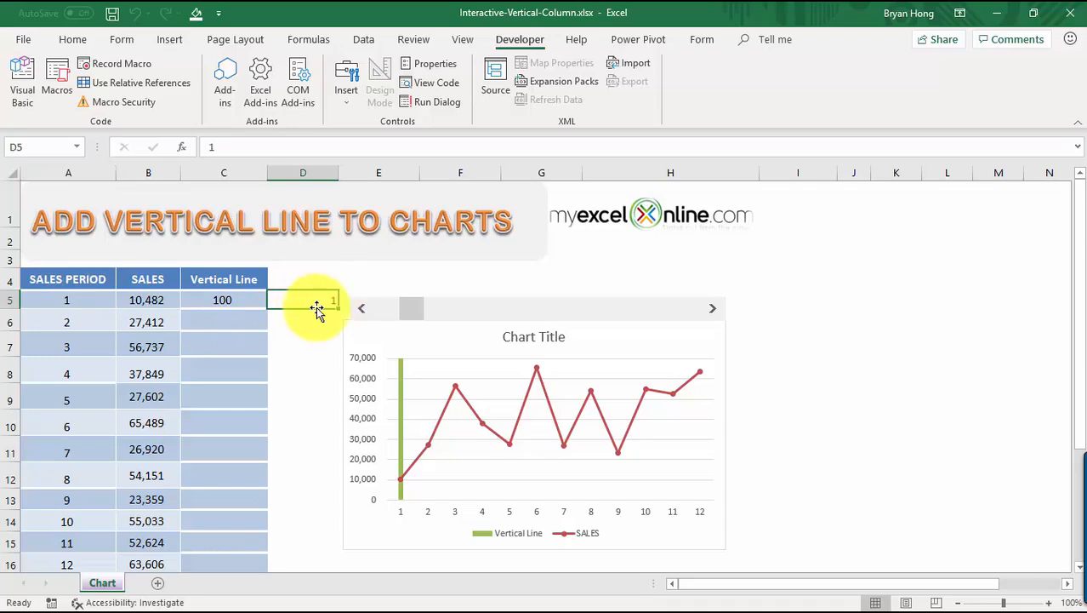
pyautogui.click(247, 300)
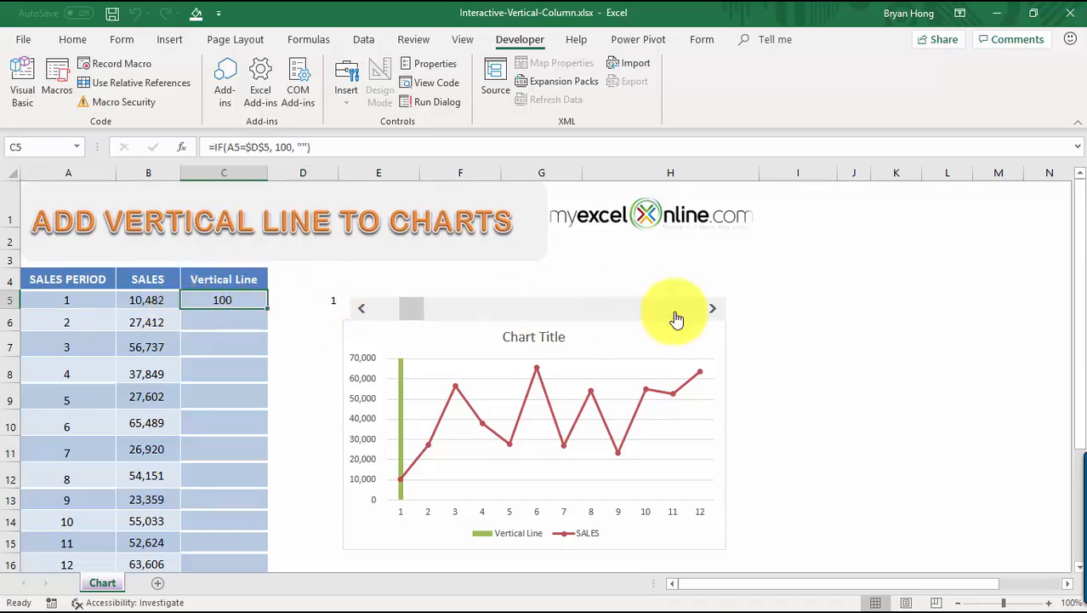
# Advance the scroll bar to 2 and examine linked cell D5 and the Vertical Line cells C5 to C7
pyautogui.click(712, 308)
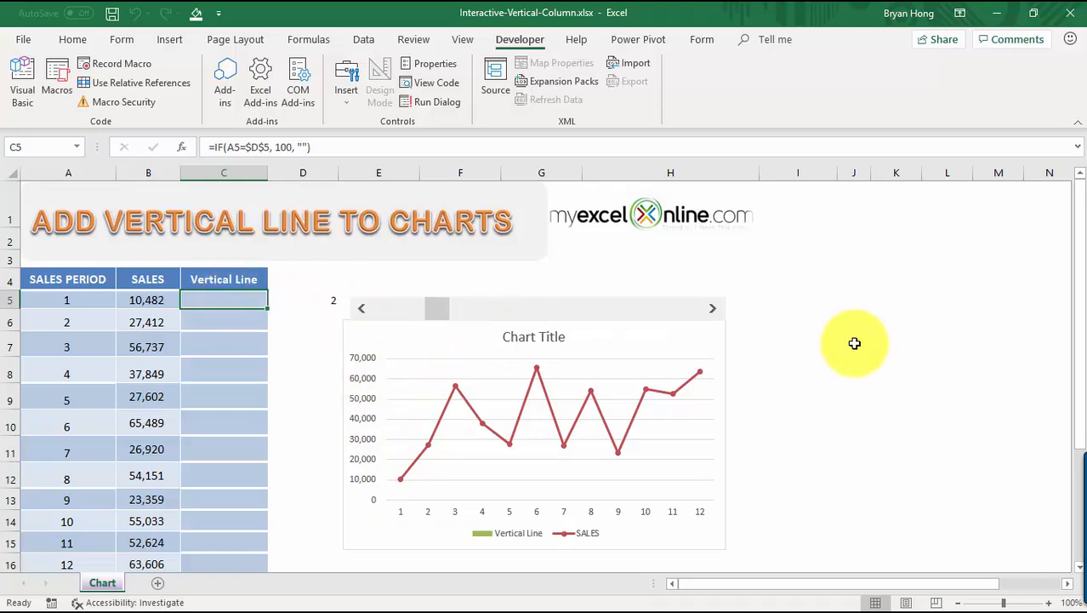
pyautogui.click(334, 300)
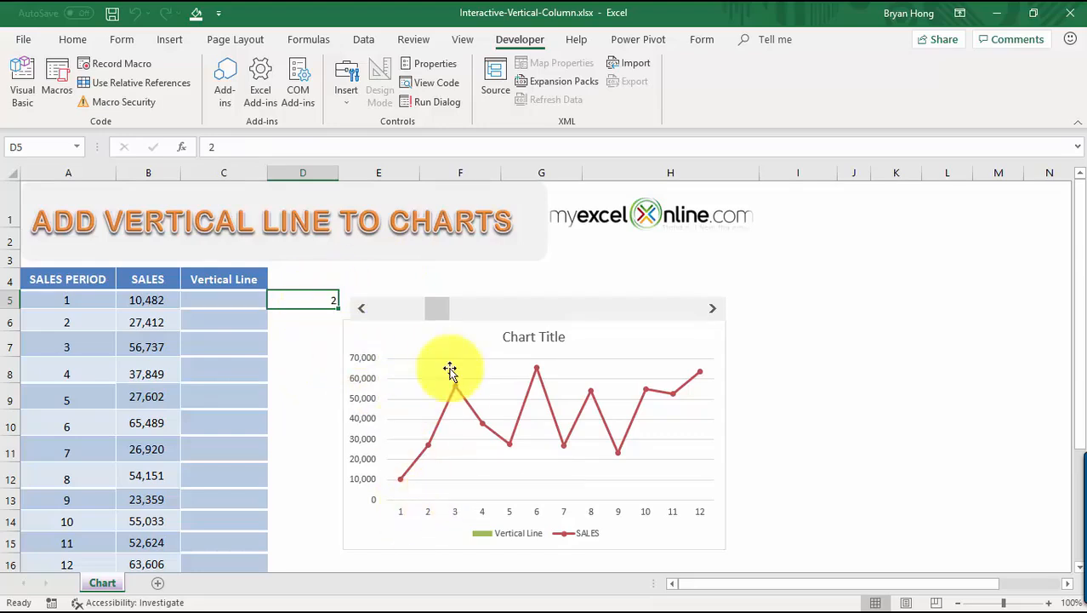
pyautogui.click(234, 301)
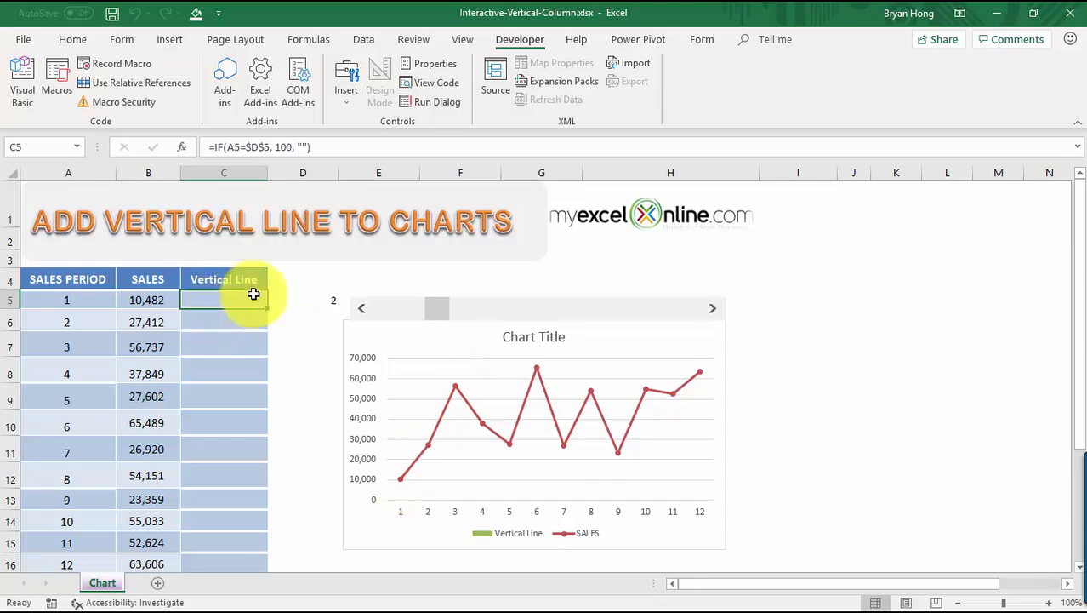
pyautogui.click(242, 320)
pyautogui.click(237, 340)
pyautogui.click(240, 321)
# Fill the C5 formula down the Vertical Line column through C16
pyautogui.click(236, 298)
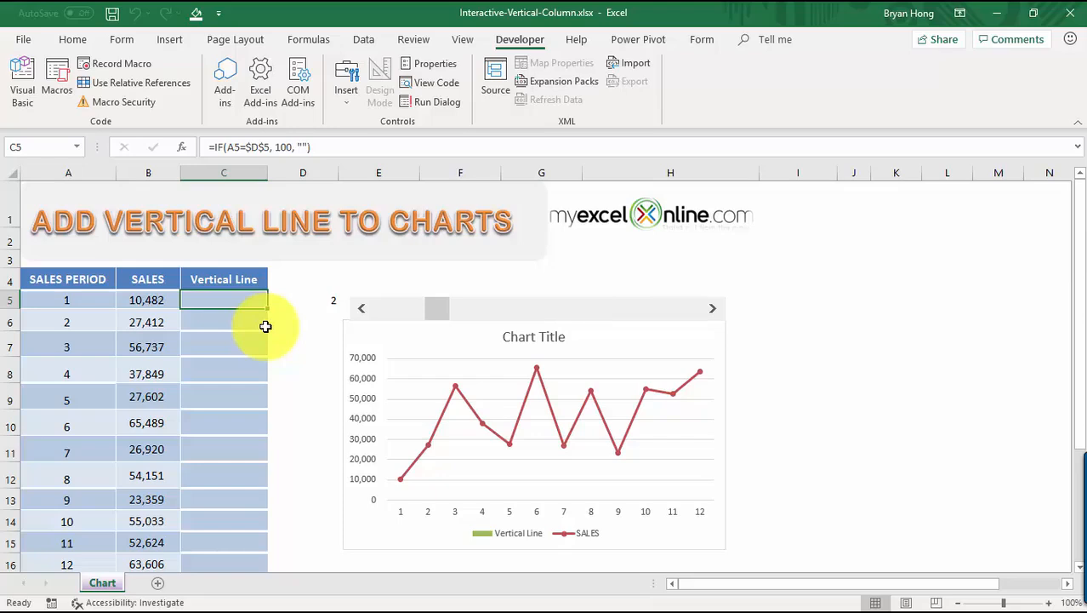
pyautogui.moveTo(268, 308); pyautogui.dragTo(267, 527)
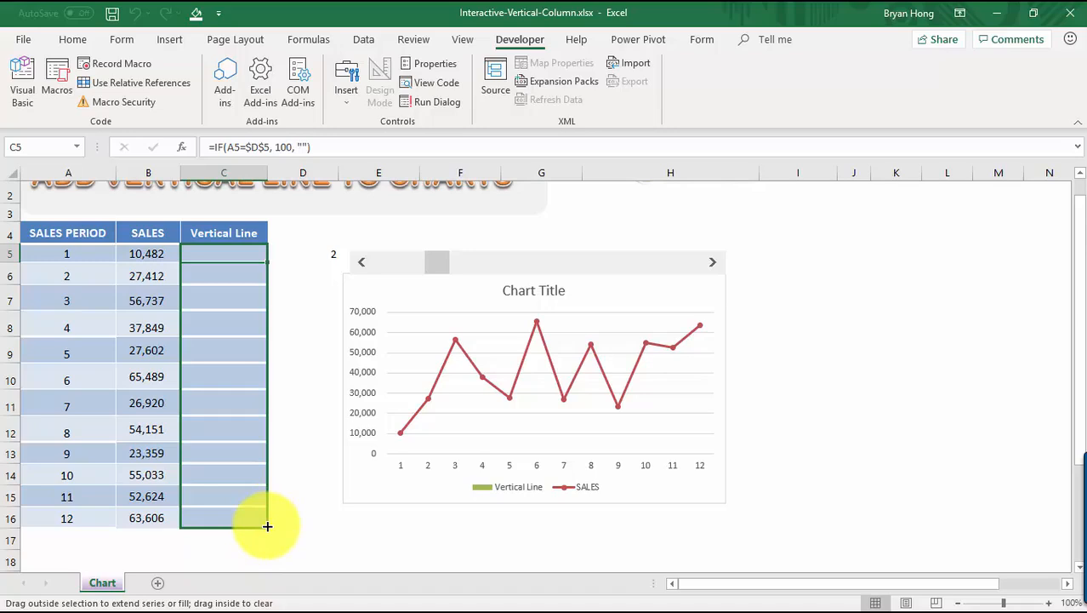
pyautogui.moveTo(267, 526); pyautogui.dragTo(267, 525)
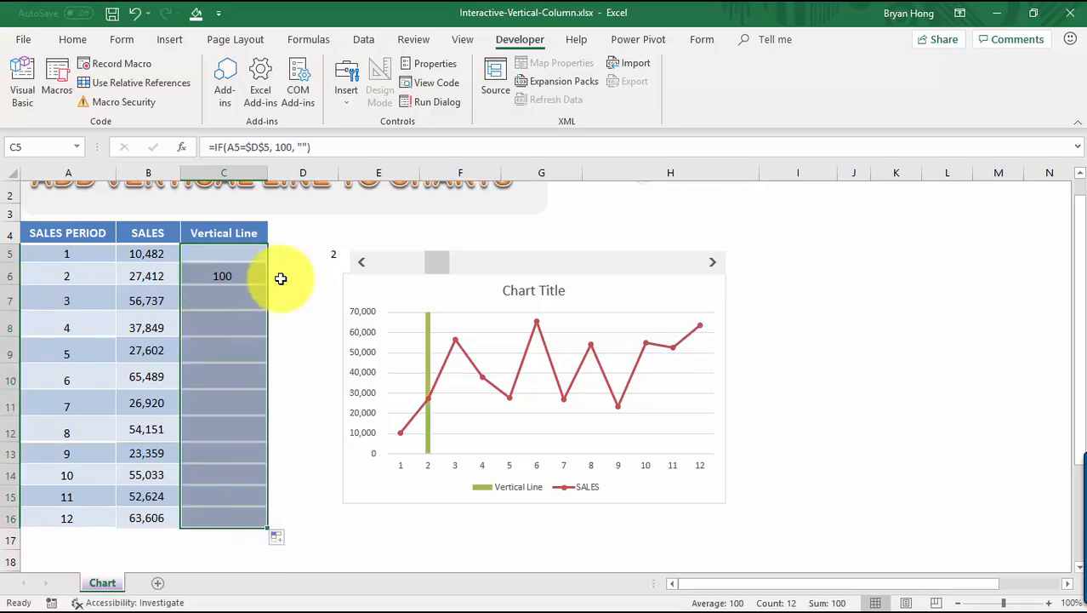
# Check the formula in C6 against linked cell D5, and advance the scroll bar one period at a time to 12
pyautogui.click(247, 276)
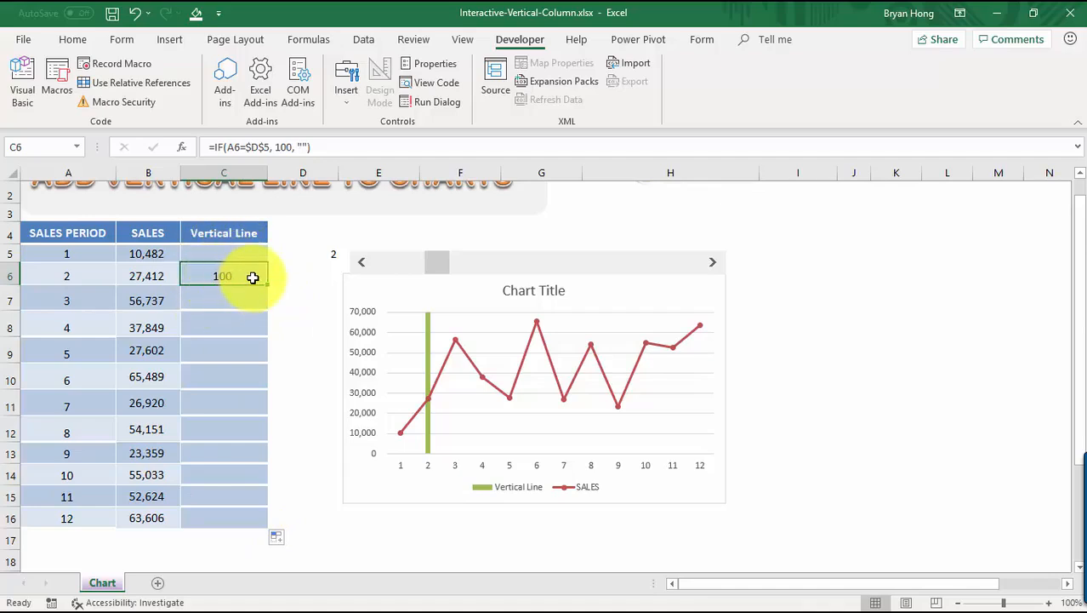
pyautogui.click(327, 254)
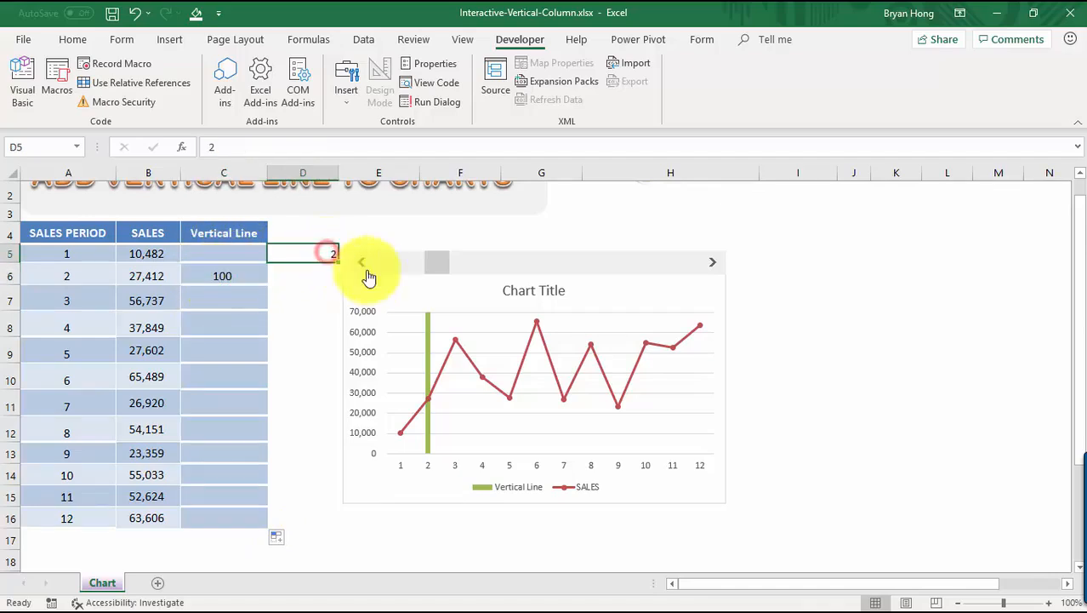
pyautogui.click(713, 263)
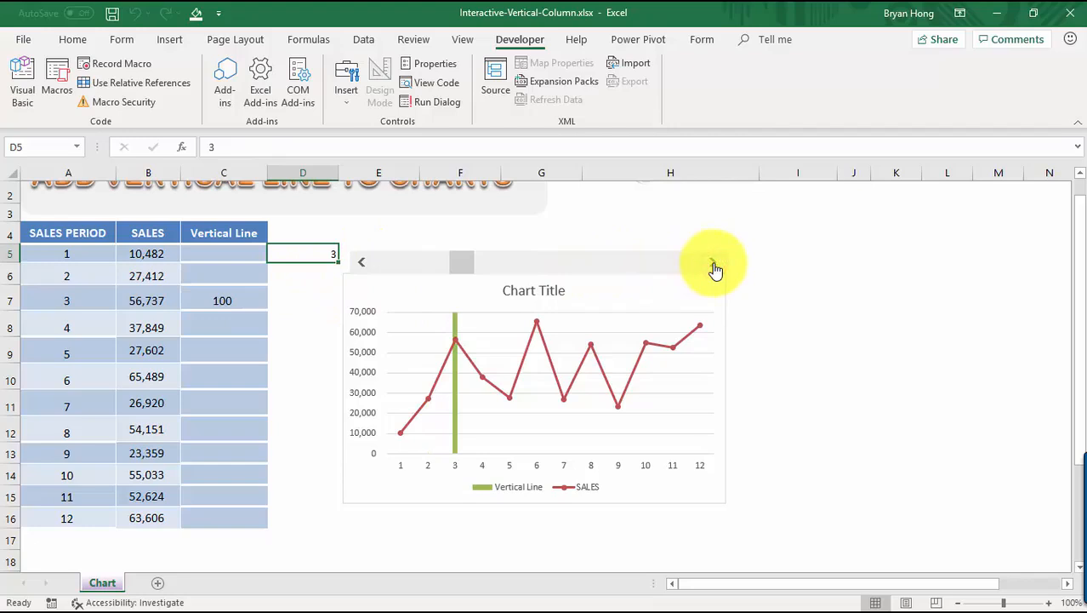
pyautogui.click(713, 265)
pyautogui.click(713, 265)
pyautogui.click(713, 266)
pyautogui.click(713, 265)
pyautogui.click(713, 265)
pyautogui.click(713, 265)
pyautogui.click(713, 265)
pyautogui.click(713, 265)
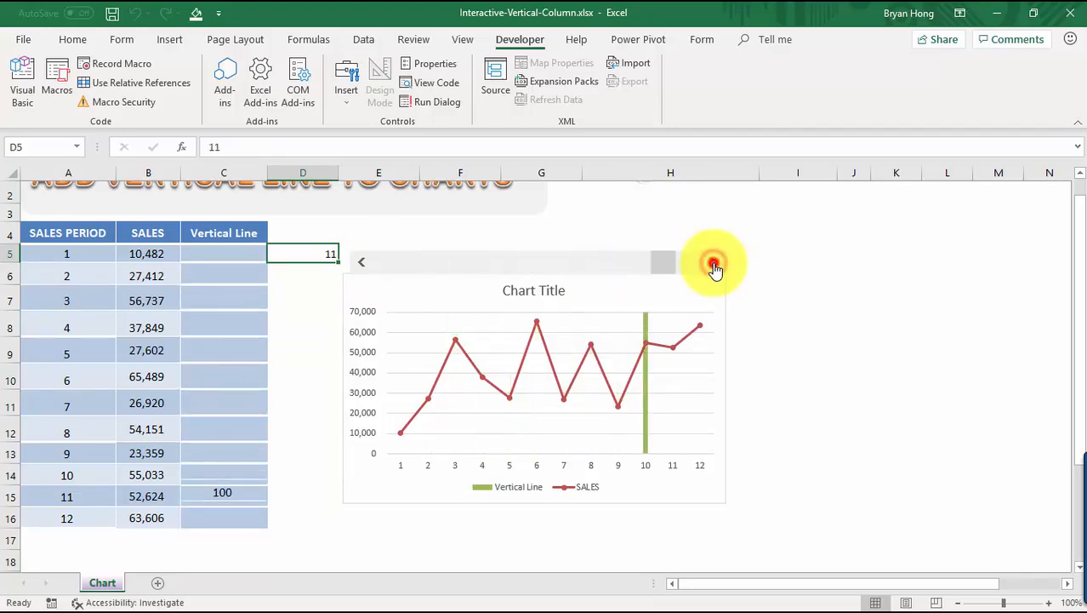
pyautogui.click(714, 266)
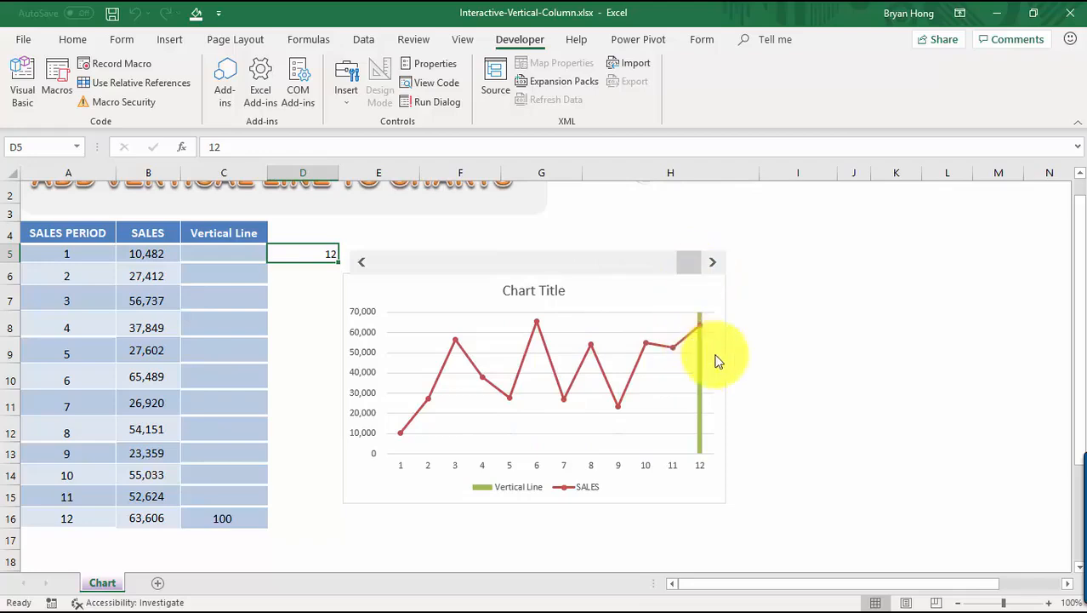